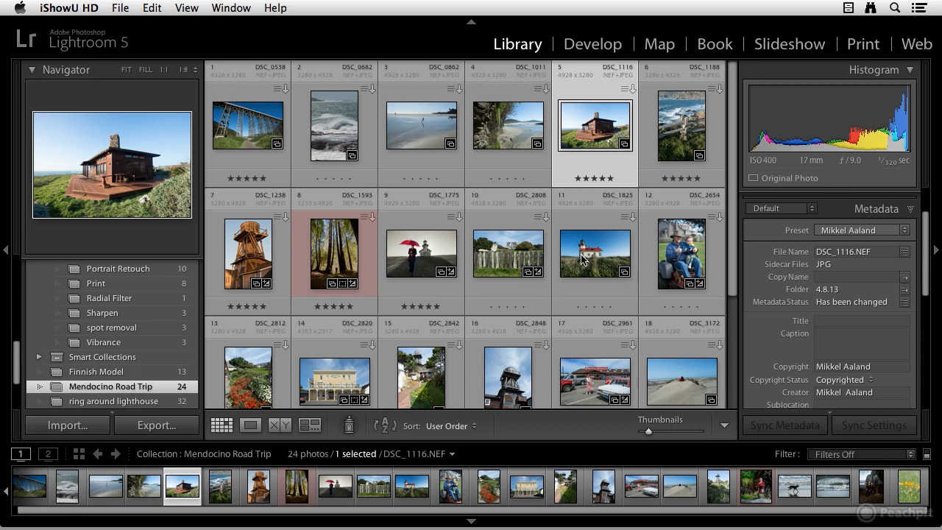
Step: Look through the photos of the Mendocino Road Trip collection and open the Web module
scroll(492, 257, "down", 2)
scroll(492, 257, "down", 3)
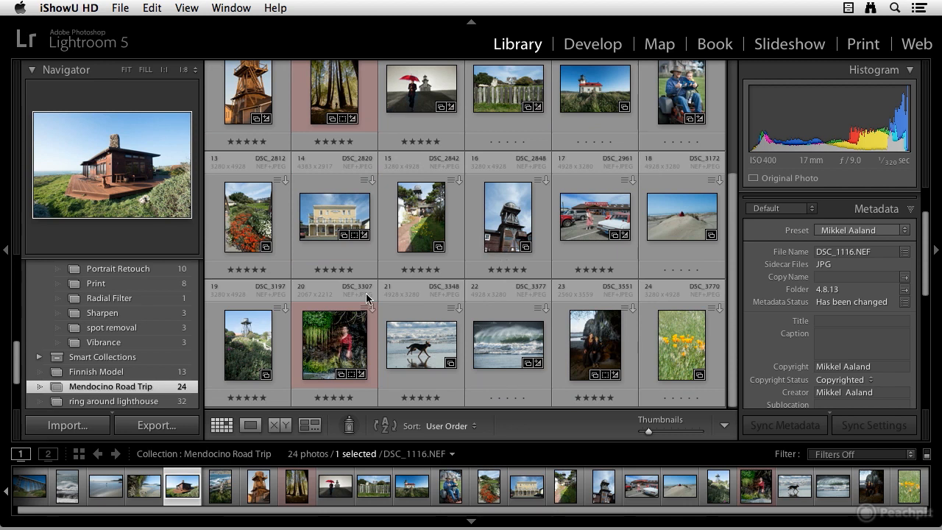
scroll(100, 391, "down", 3)
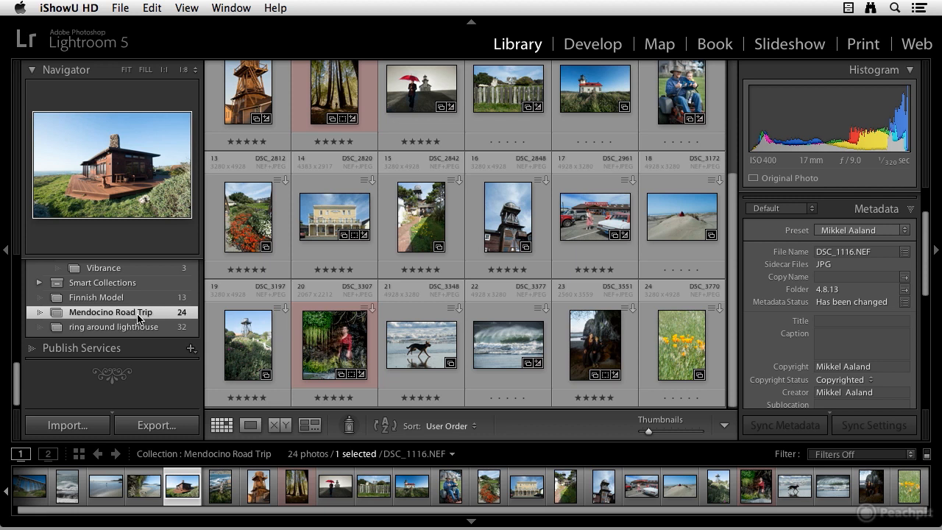
scroll(442, 298, "up", 1)
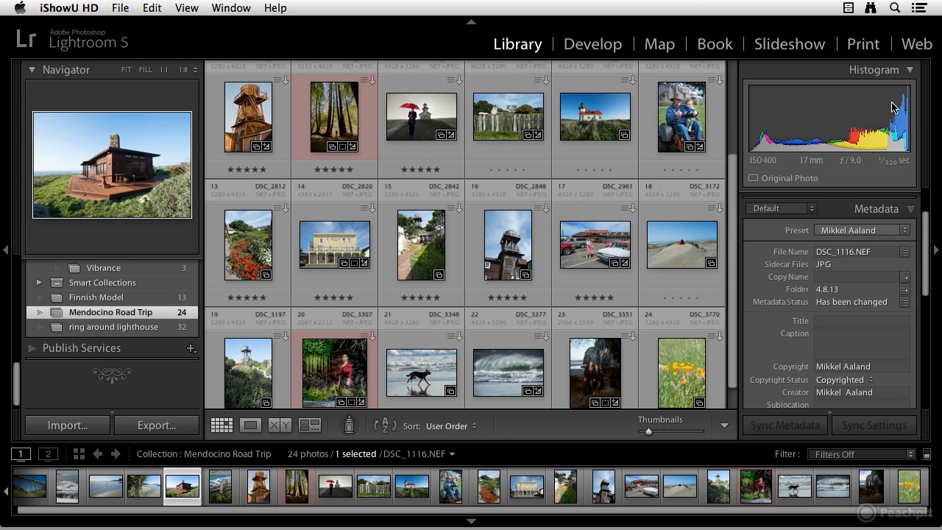
left_click(915, 45)
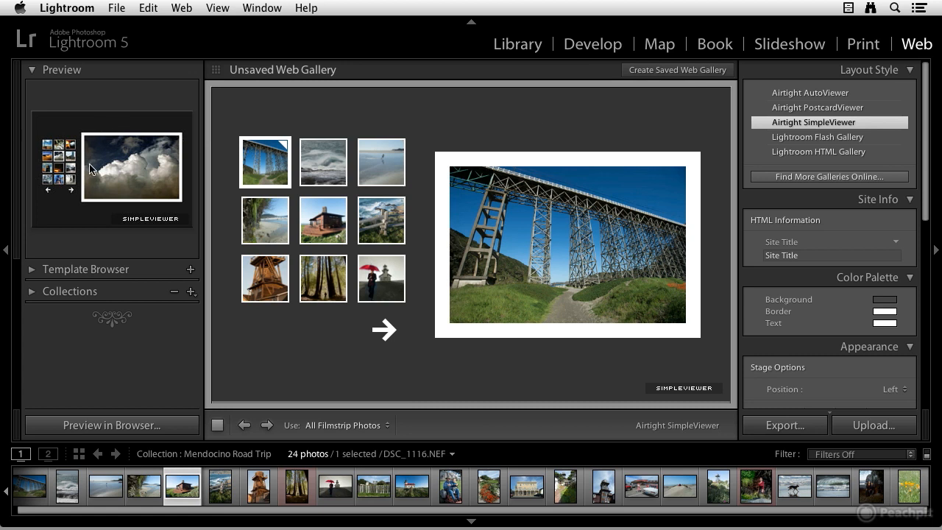
Step: Apply the HTML gallery (default) template to the web gallery and look over its first page
left_click(31, 270)
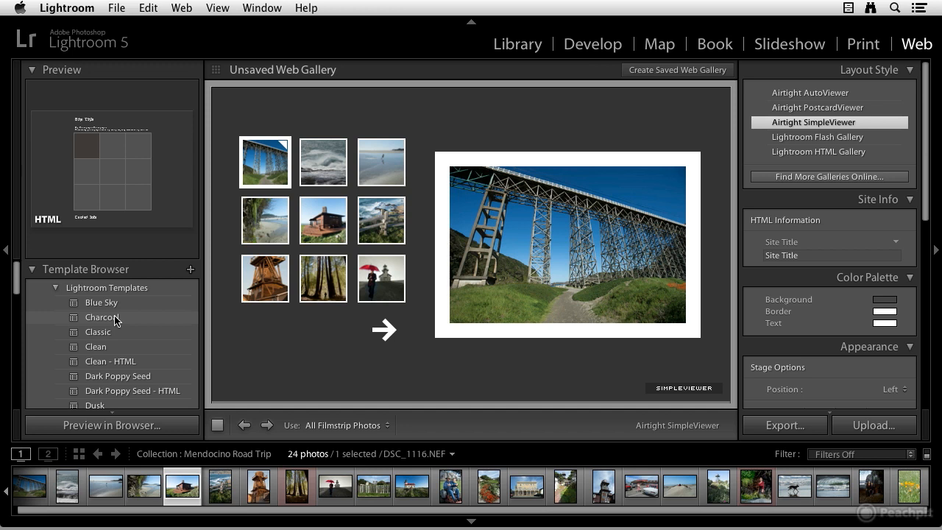
scroll(115, 318, "down", 10)
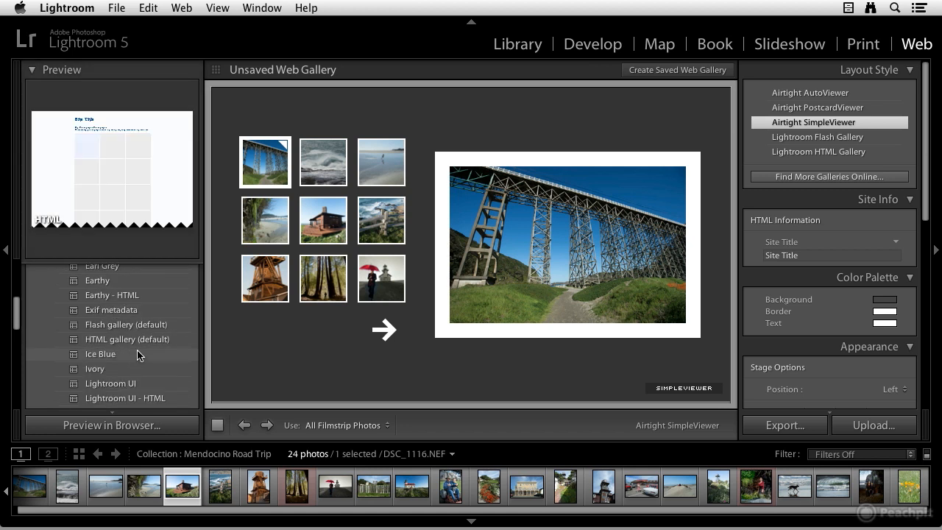
scroll(134, 346, "up", 1)
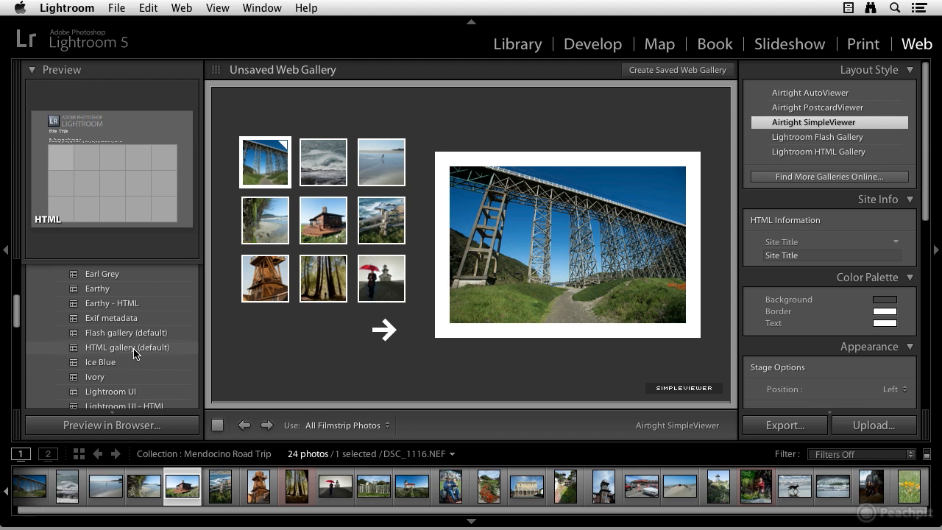
left_click(135, 347)
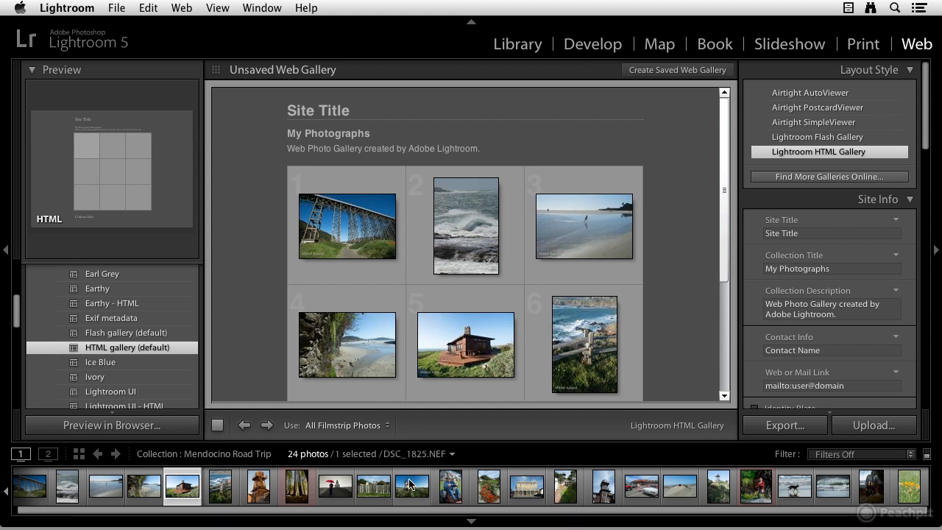
scroll(405, 378, "down", 5)
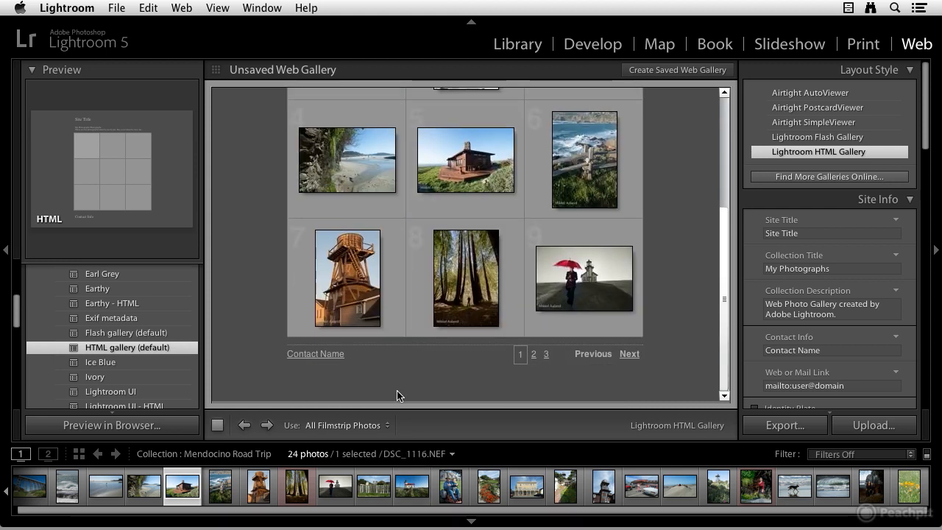
Step: Move the red umbrella photo ahead of the forest photo in the filmstrip order
left_click(337, 487)
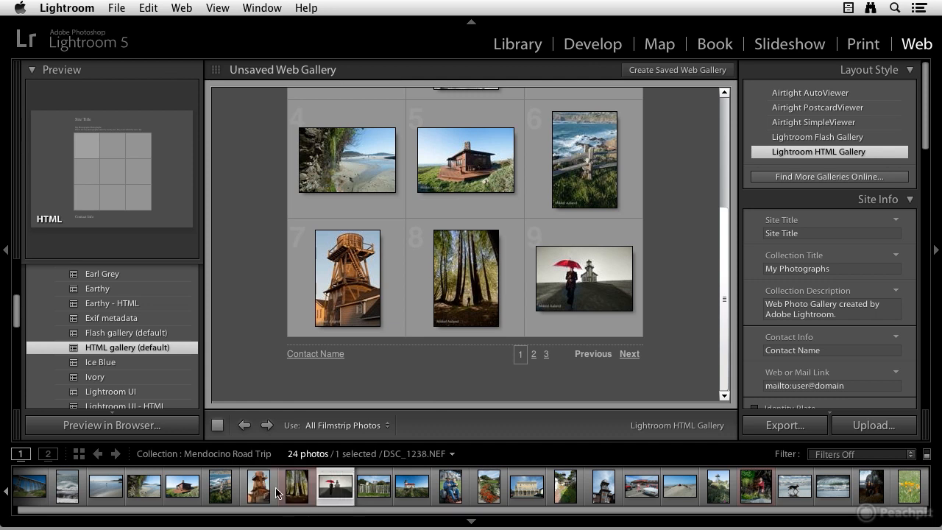
left_click_drag(277, 491, 279, 492)
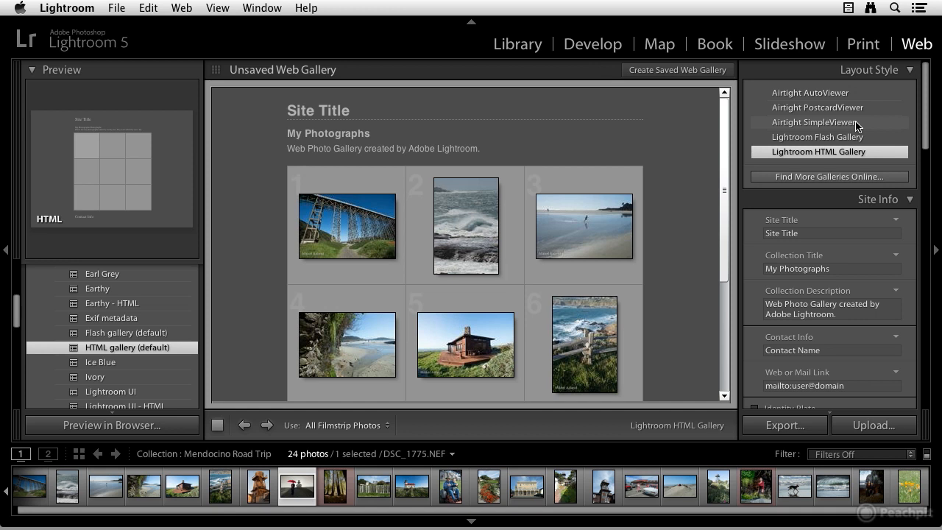
Step: Switch the gallery layout to Airtight SimpleViewer and set its site title to "Mendocino Road Trip"
left_click(823, 124)
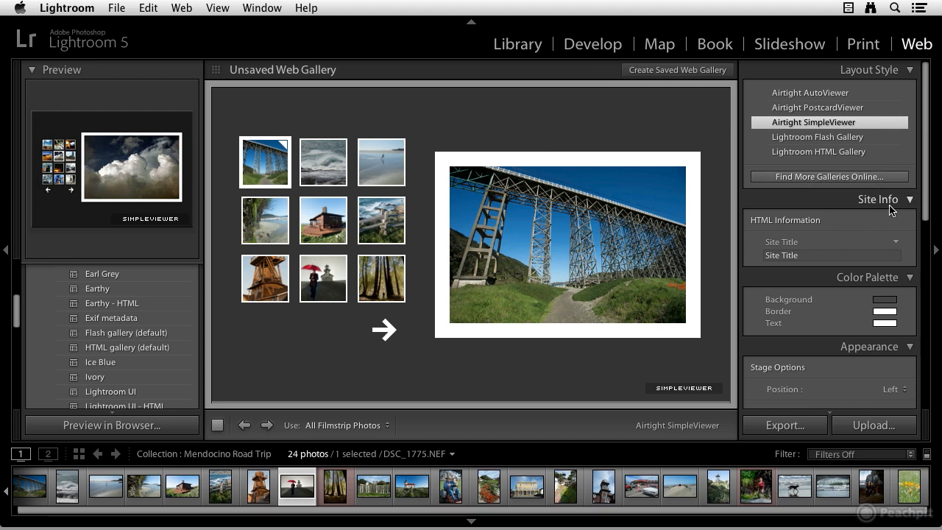
left_click(810, 256)
mouse_move(670, 243)
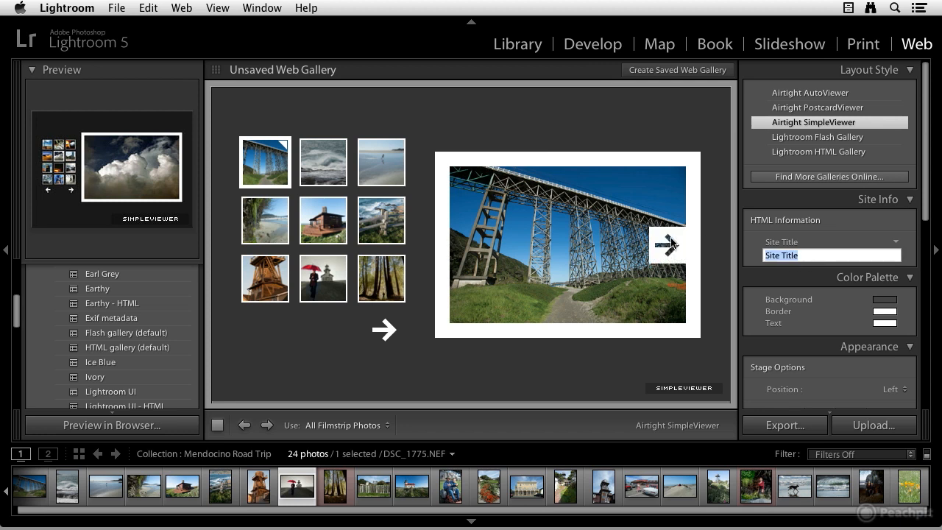
type("Mendocino Road Trip")
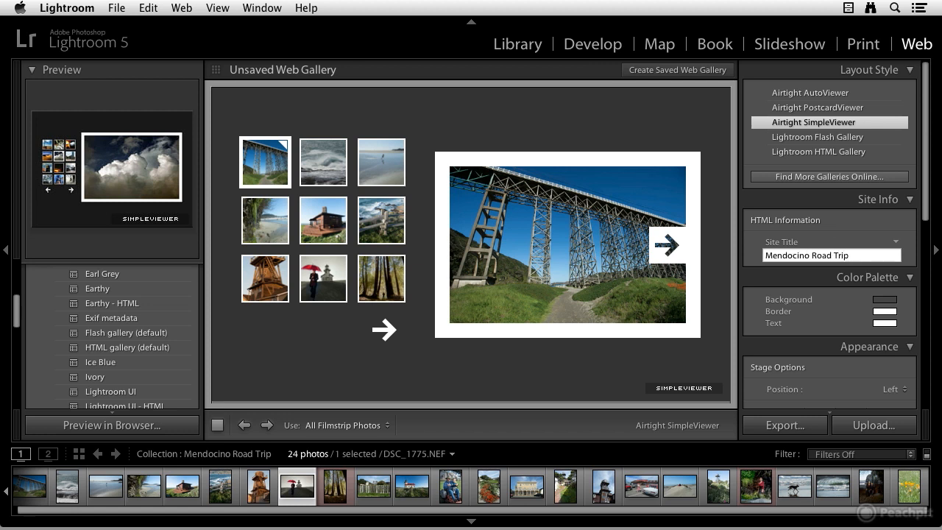
left_click(773, 278)
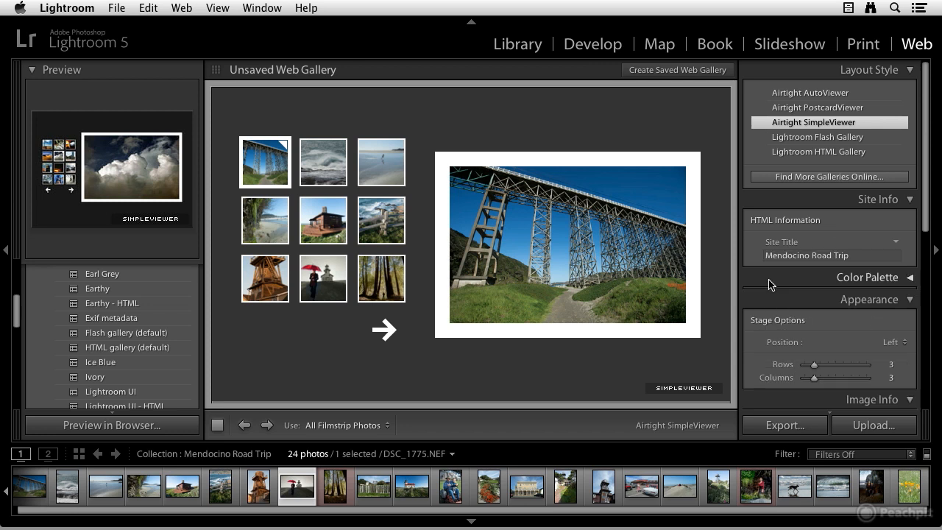
Step: View the color choices for the gallery background in the Color Palette and close them
left_click(910, 280)
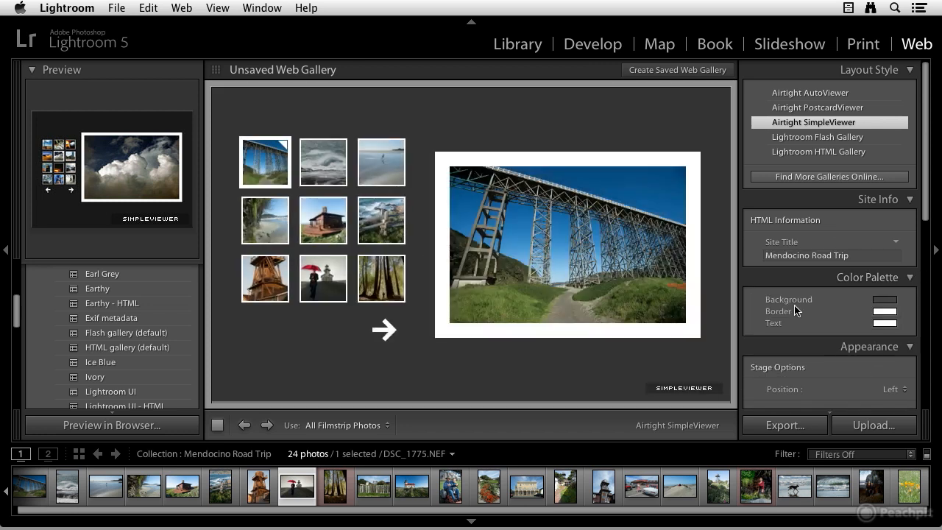
left_click(885, 300)
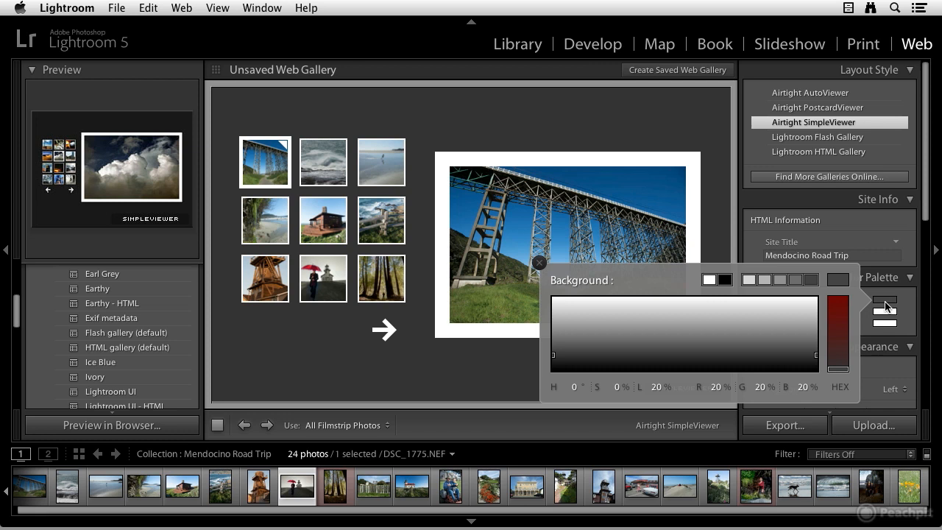
left_click(539, 262)
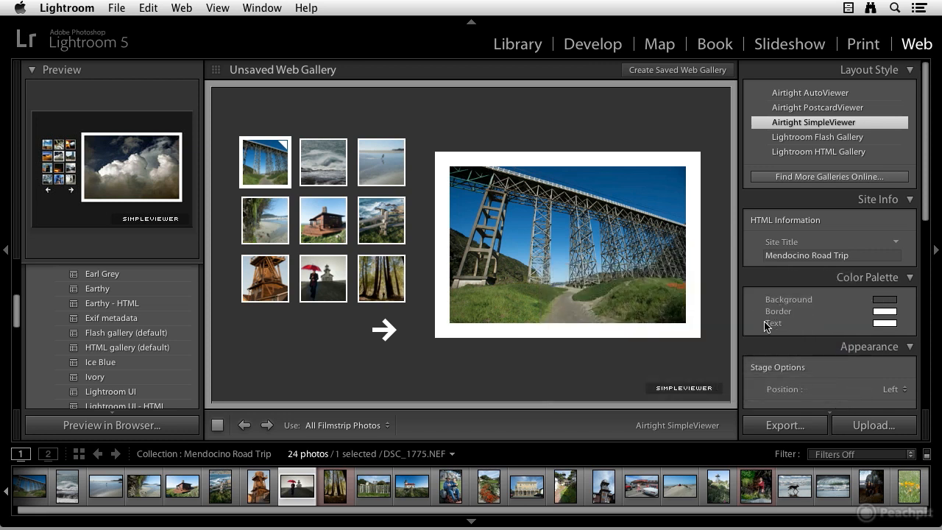
left_click(910, 279)
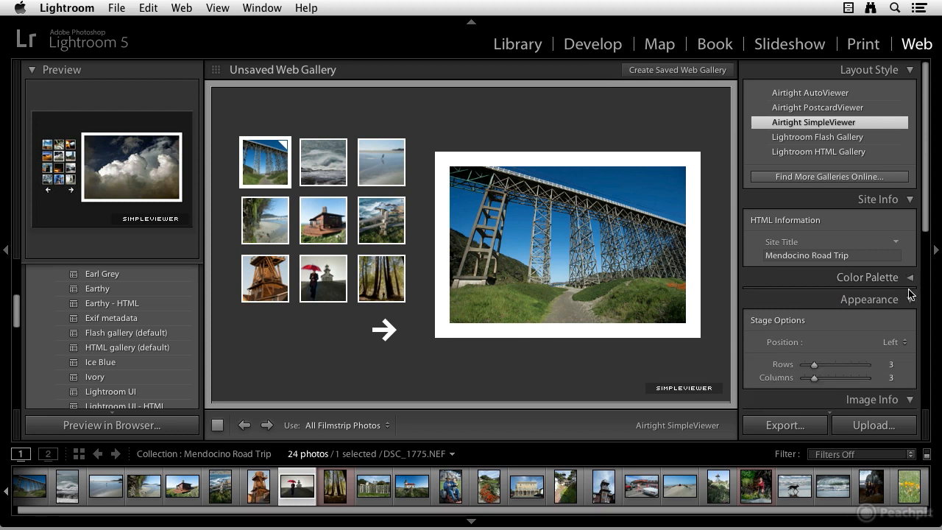
Step: Try the Right position for the thumbnails in the stage options and set it back to Left
scroll(898, 297, "down", 2)
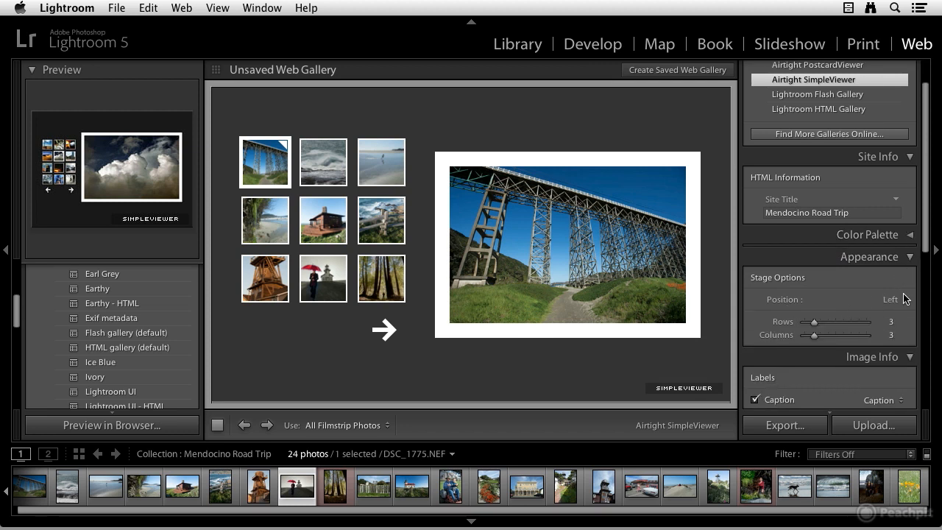
left_click(902, 301)
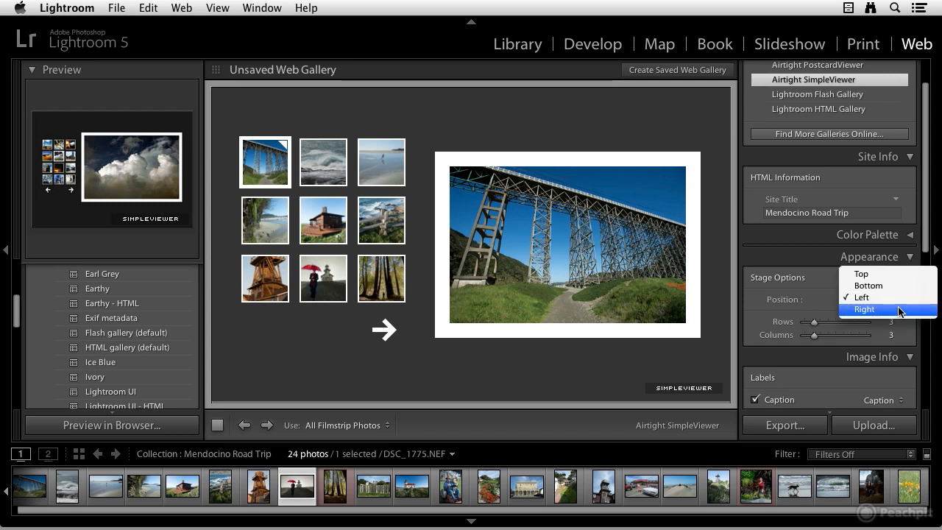
left_click(899, 315)
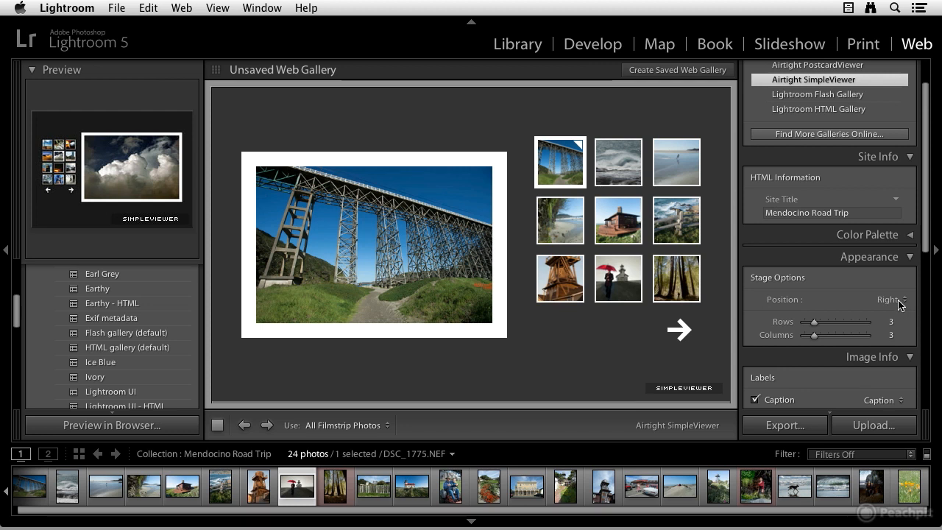
left_click(900, 301)
left_click(870, 289)
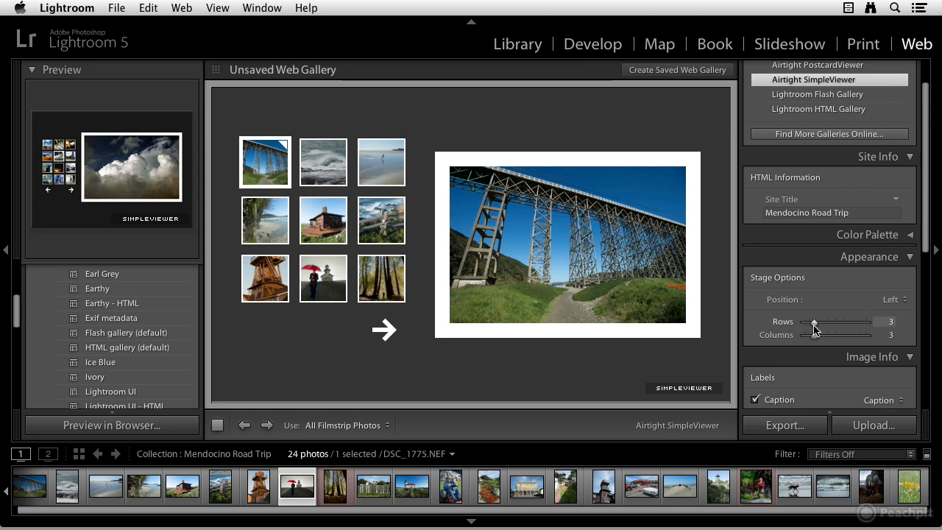
Step: Try a thumbnail grid of 4 rows and 5 columns and return it to 3 rows and 3 columns
left_click_drag(815, 329, 818, 340)
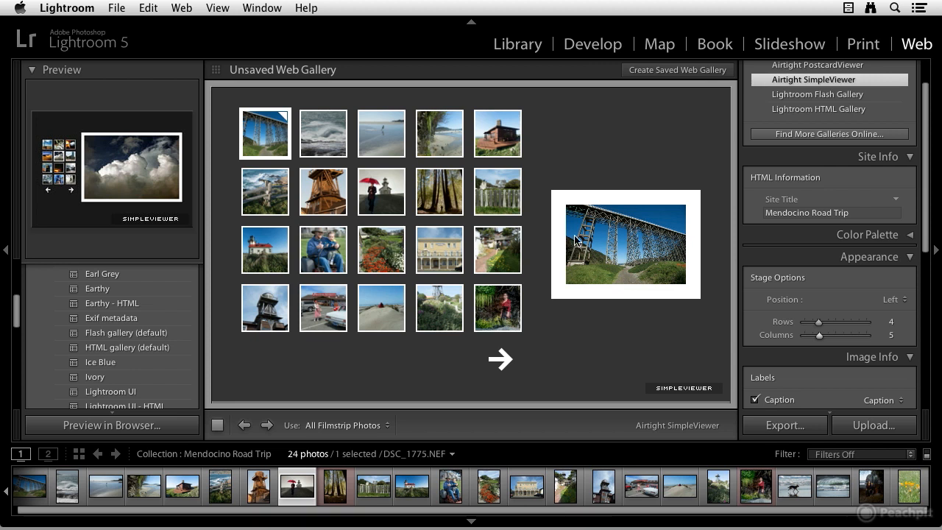
left_click_drag(816, 324, 813, 335)
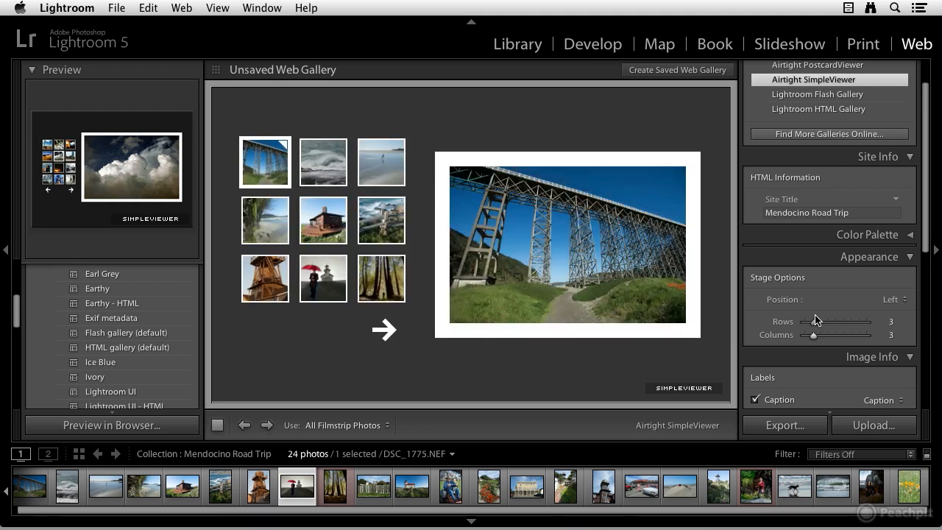
Step: Examine the title and caption metadata of the red umbrella photo in the Library module
scroll(815, 321, "down", 5)
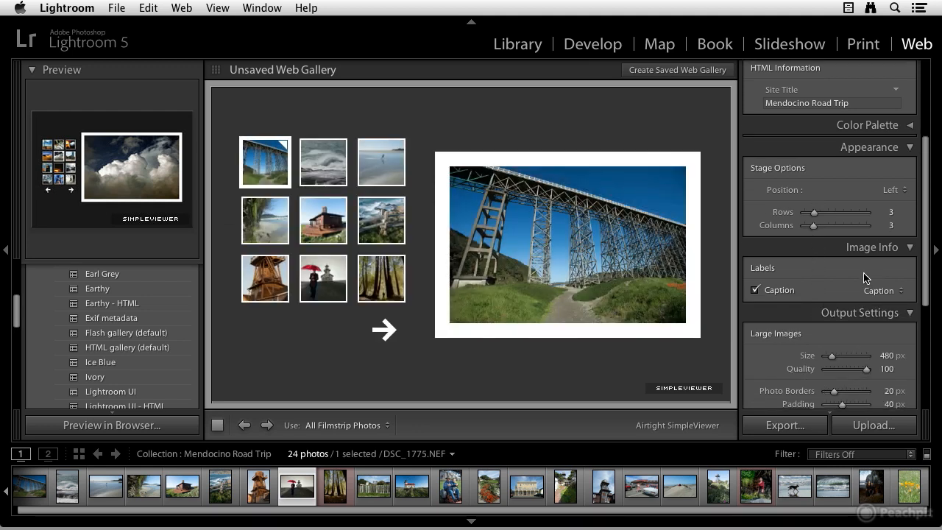
scroll(868, 278, "down", 1)
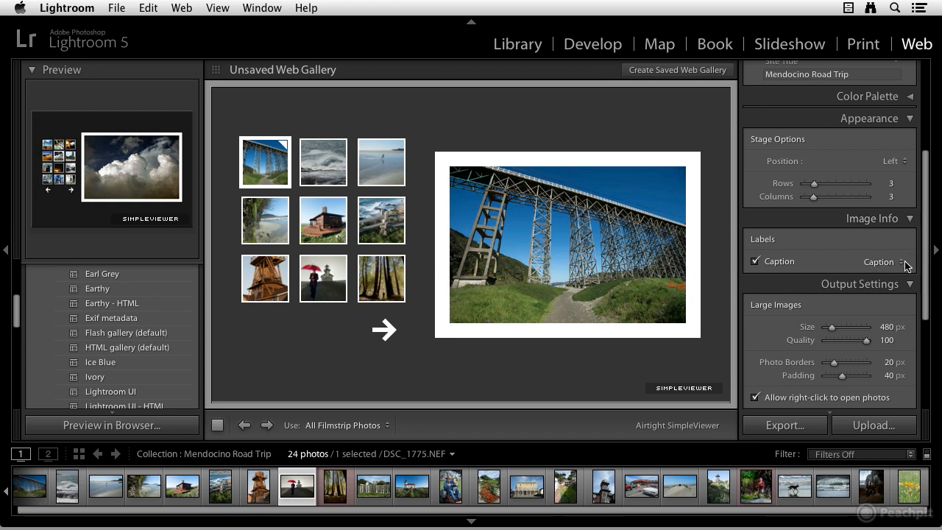
left_click(526, 51)
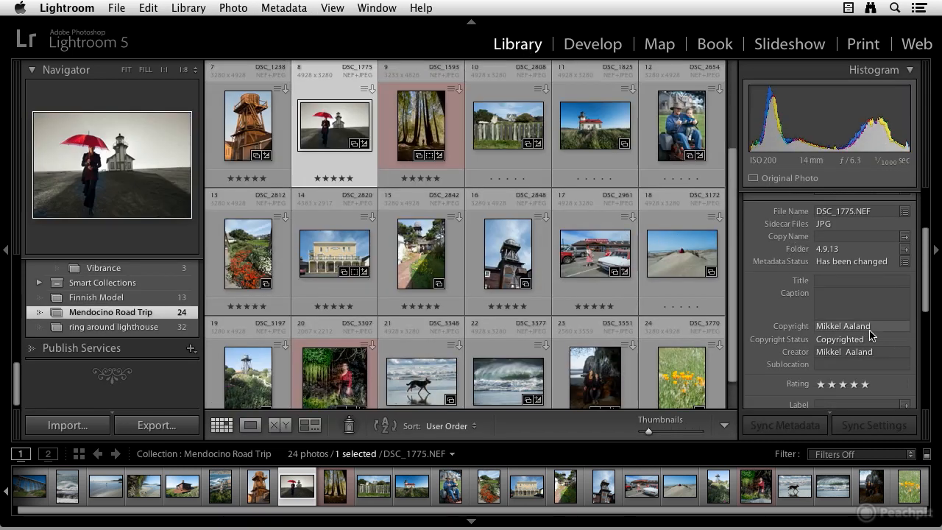
scroll(869, 333, "down", 5)
scroll(847, 313, "up", 2)
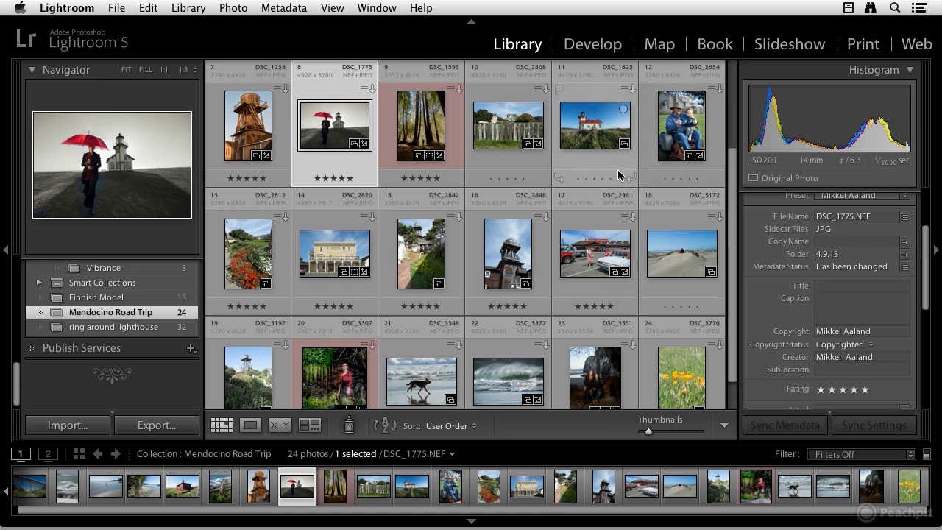
Step: Return to the Web module and set the image caption label to Equipment
left_click(913, 44)
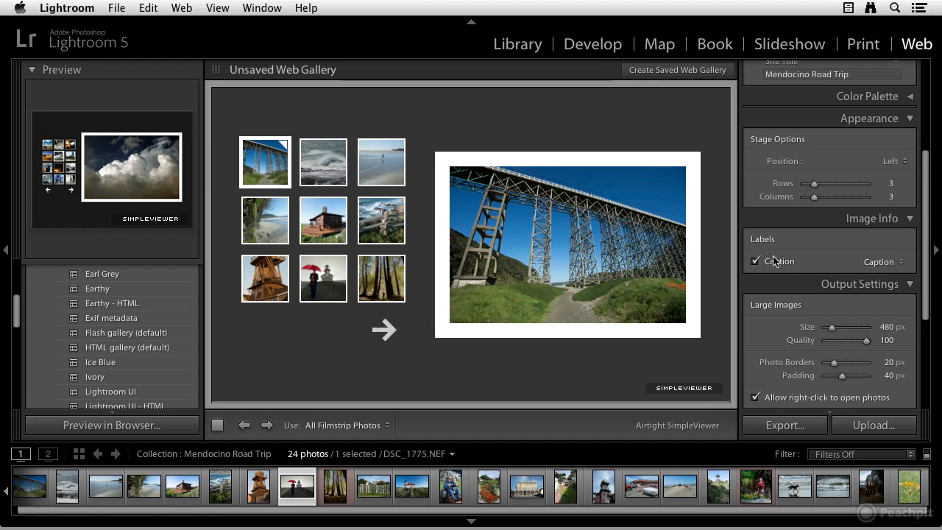
left_click(893, 262)
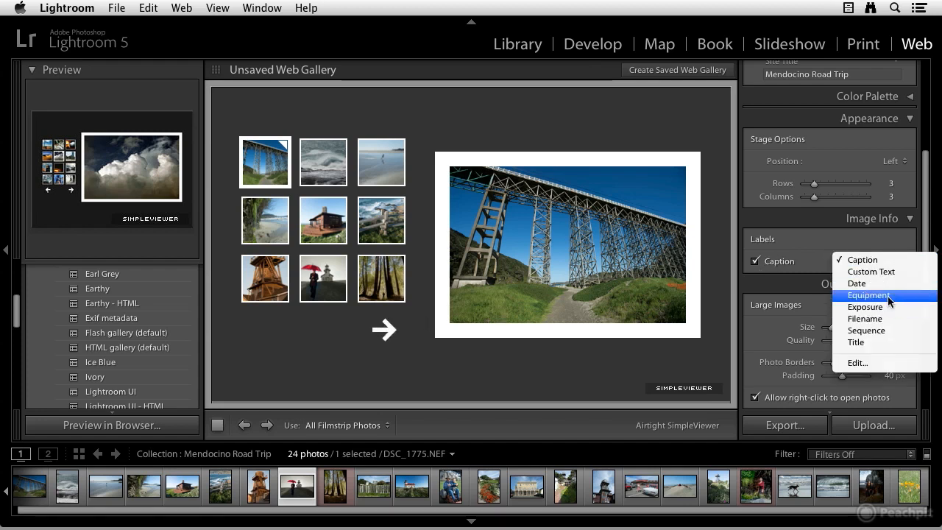
left_click(888, 296)
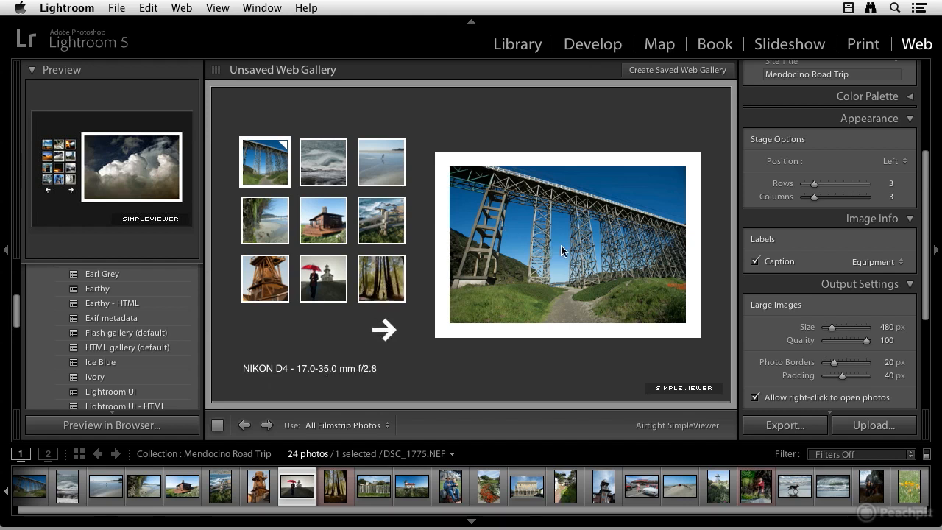
Step: Reduce the photo borders of the large images to 4 px in the output settings
scroll(887, 271, "down", 3)
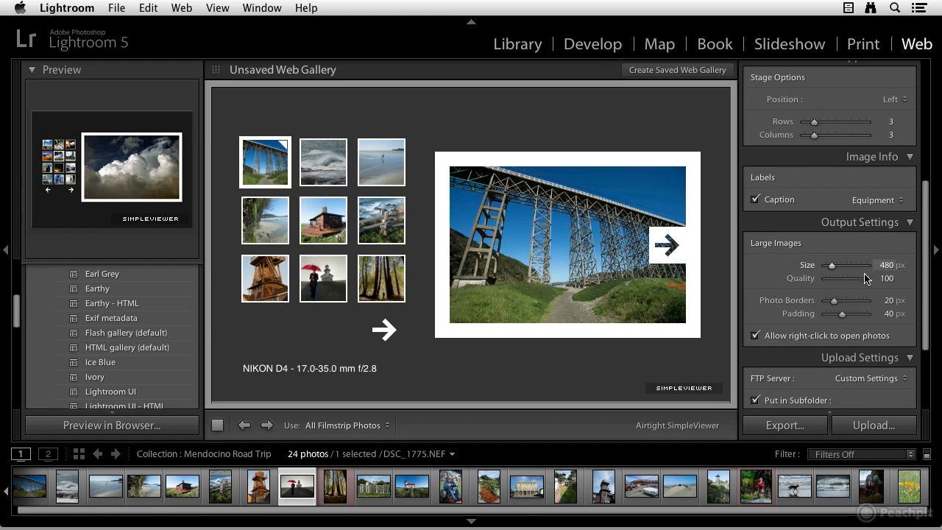
scroll(867, 278, "down", 1)
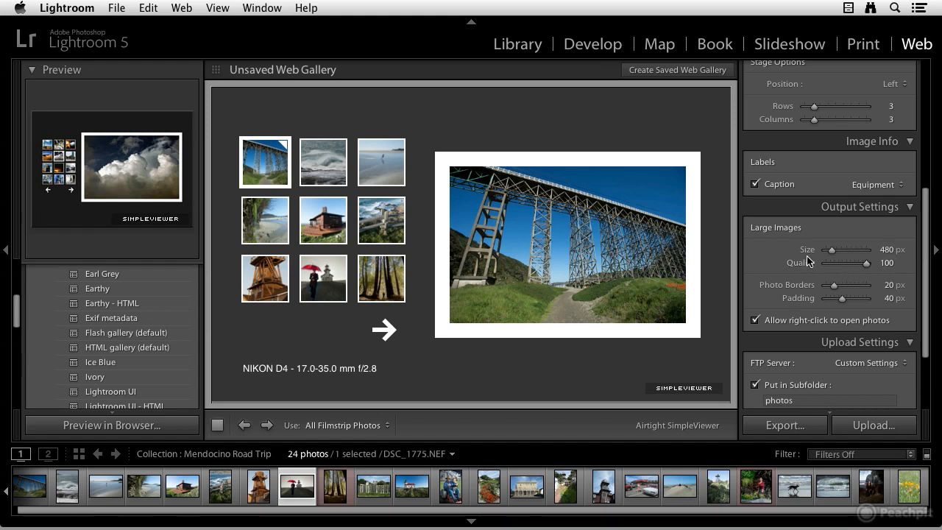
left_click_drag(834, 292, 827, 292)
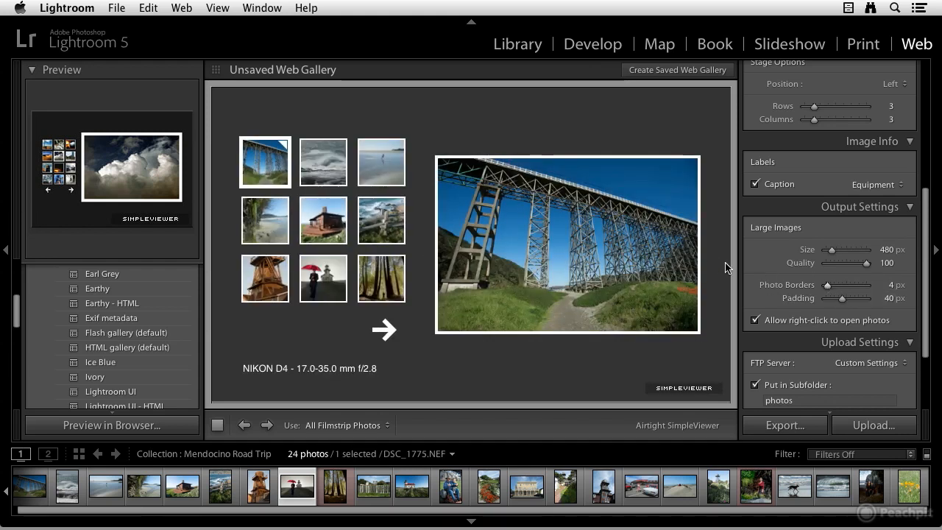
Step: Reduce the padding of the large images to 22 px in the output settings
mouse_move(704, 262)
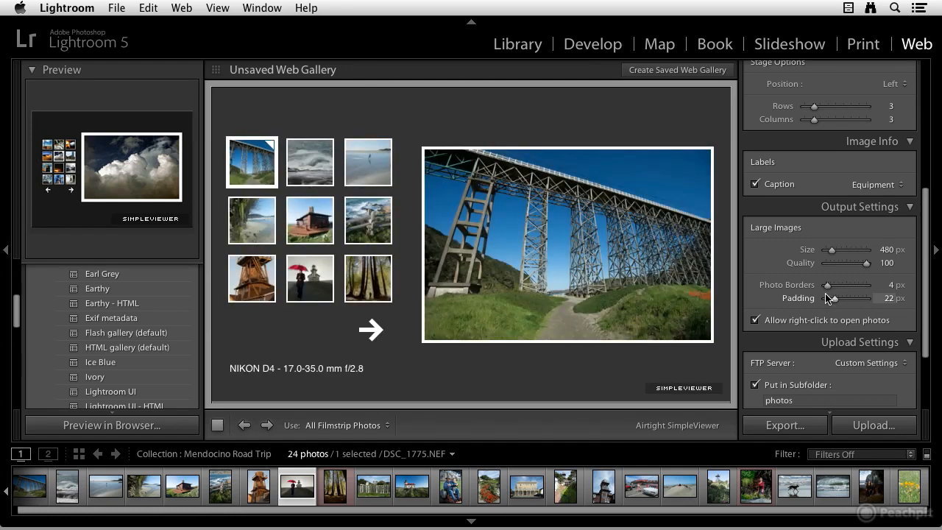
scroll(830, 298, "down", 2)
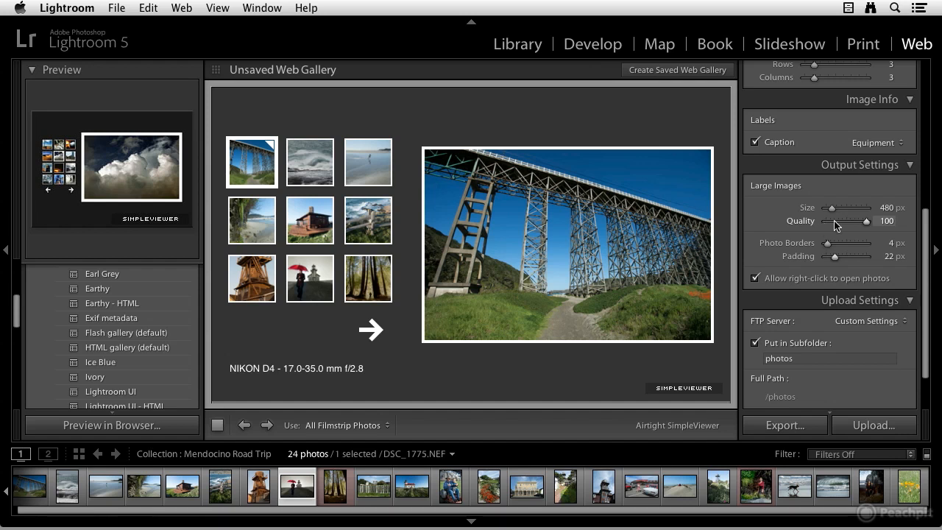
scroll(835, 228, "down", 3)
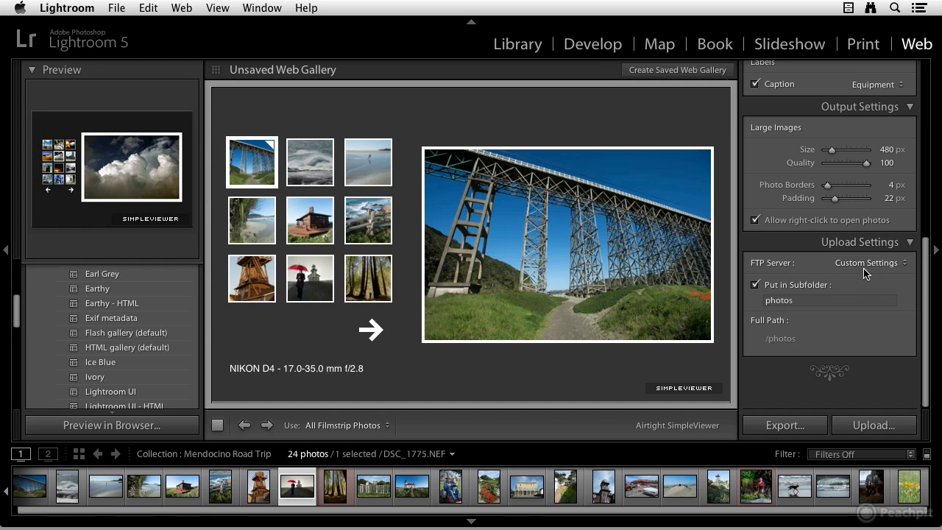
Step: Switch the gallery's layout style to Lightroom HTML Gallery and look through its site information fields
scroll(863, 269, "up", 10)
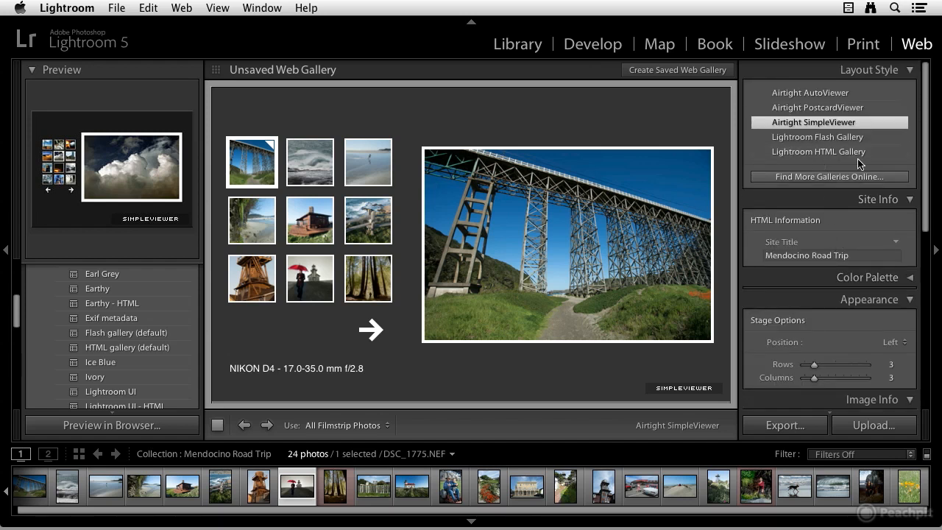
left_click(827, 155)
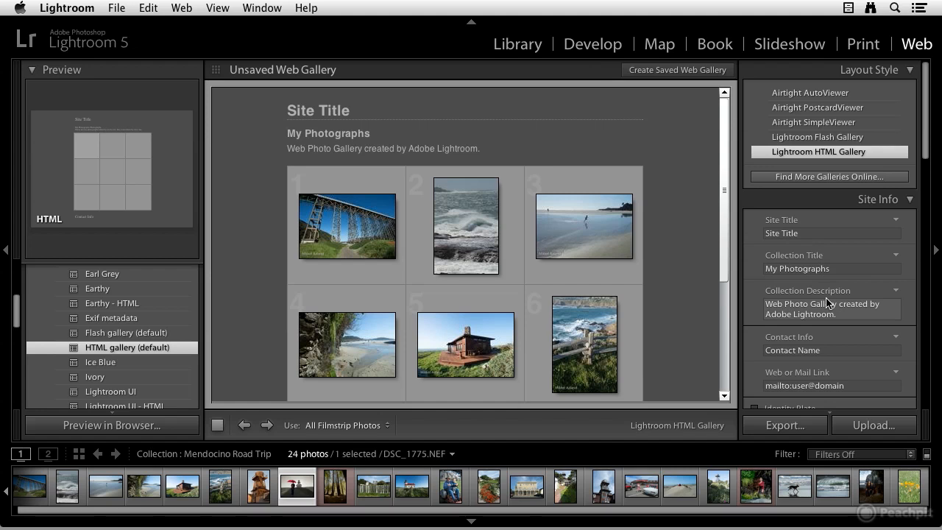
scroll(817, 295, "down", 3)
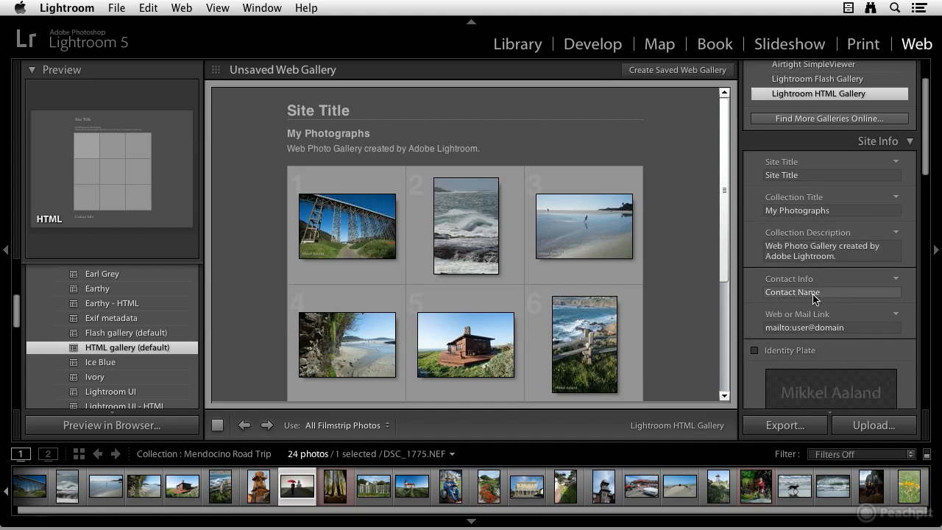
scroll(817, 295, "down", 2)
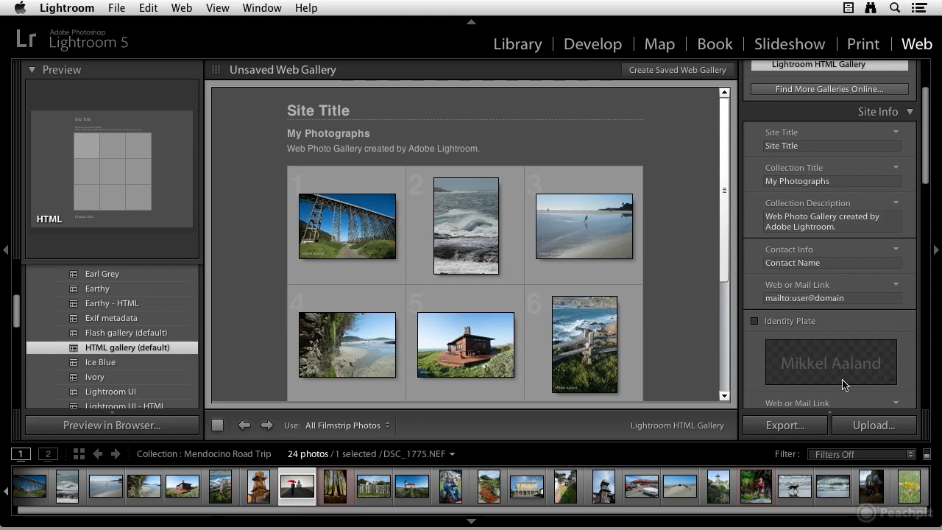
scroll(835, 250, "down", 3)
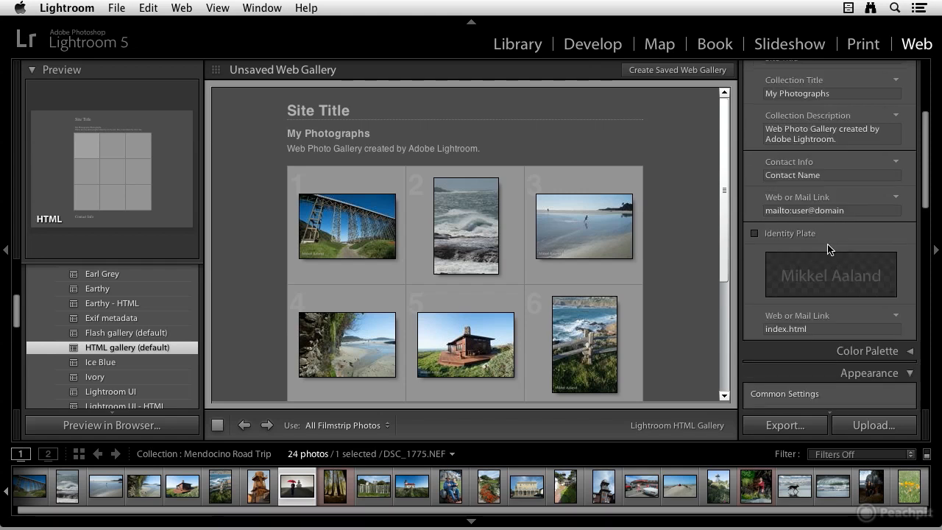
Step: Try the identity plate on the HTML gallery page and turn it off again
left_click(755, 234)
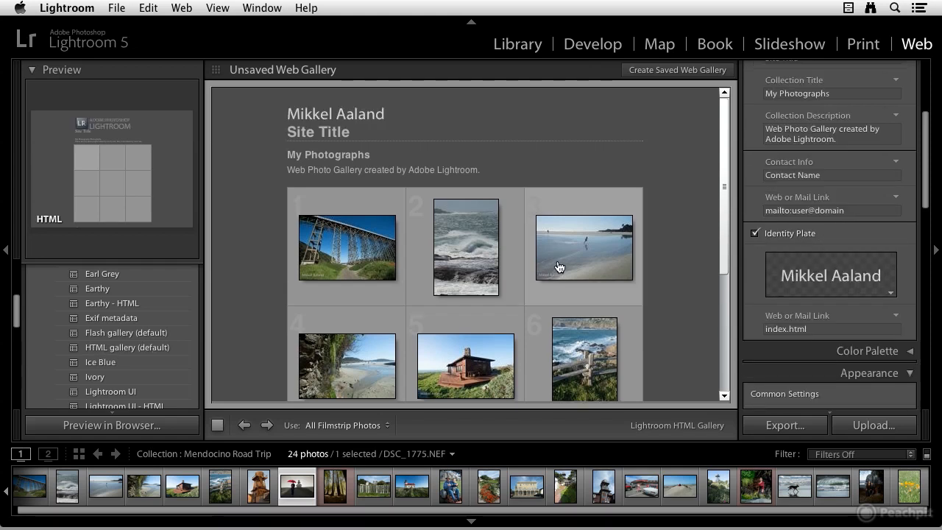
scroll(559, 266, "down", 5)
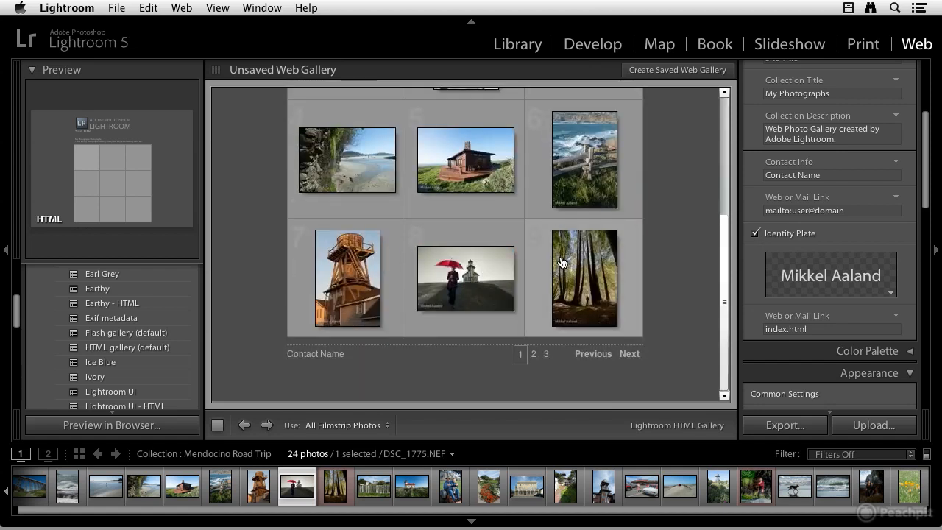
scroll(561, 262, "up", 3)
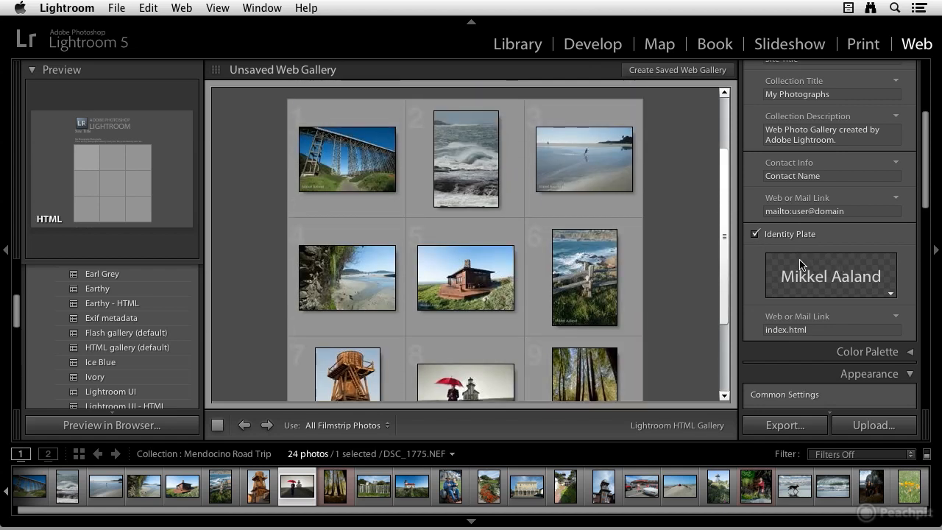
left_click(754, 233)
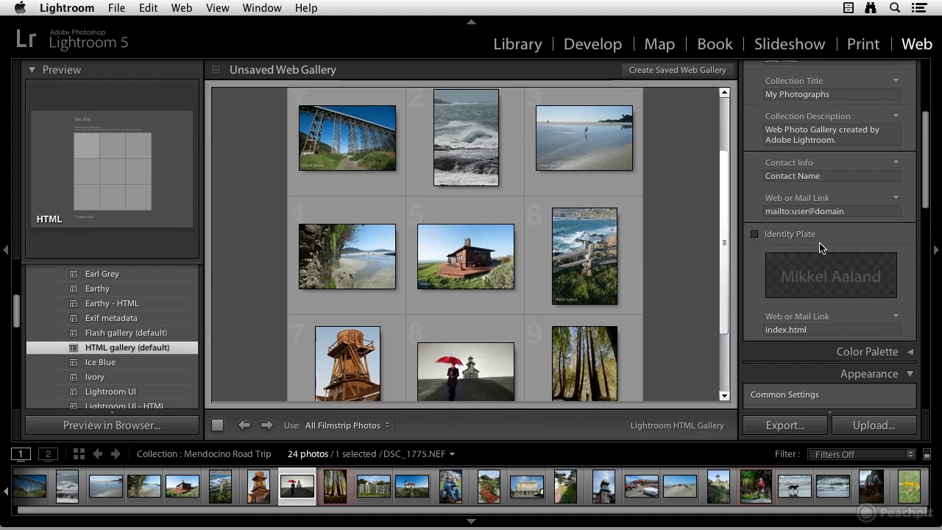
Step: Examine the HTML gallery's color palette entries and its appearance settings for grid pages and image pages
scroll(820, 242, "down", 5)
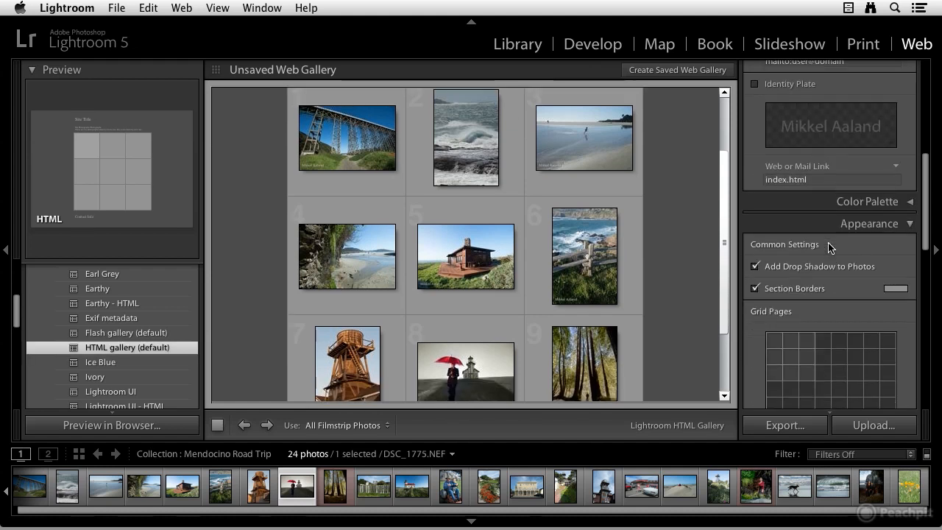
left_click(912, 204)
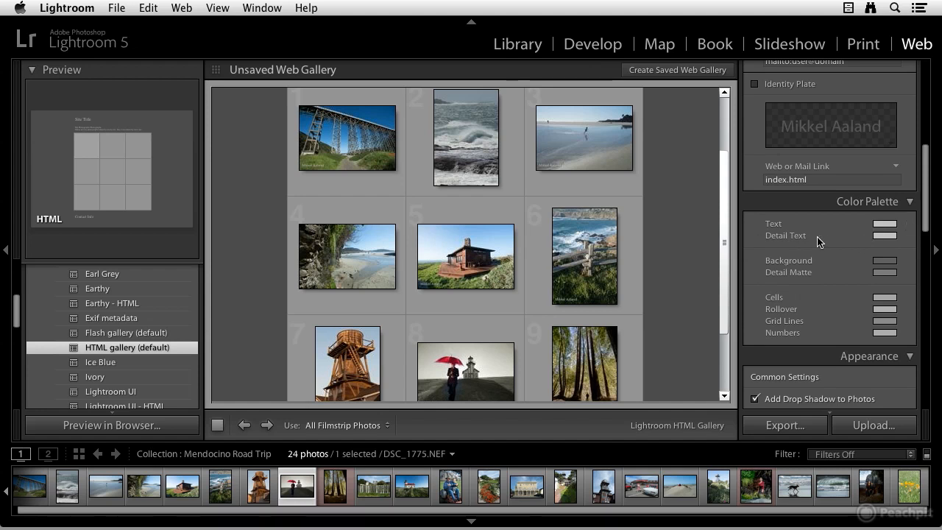
left_click(910, 203)
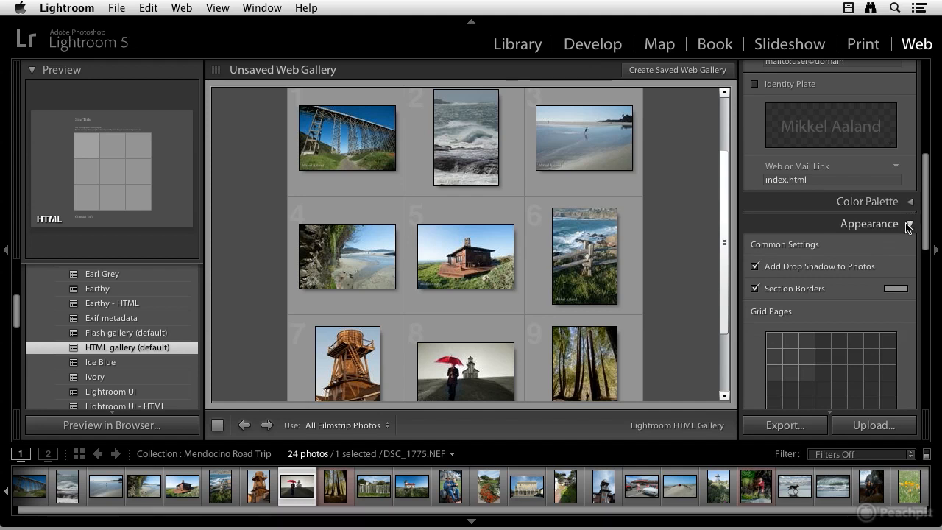
scroll(906, 229, "down", 1)
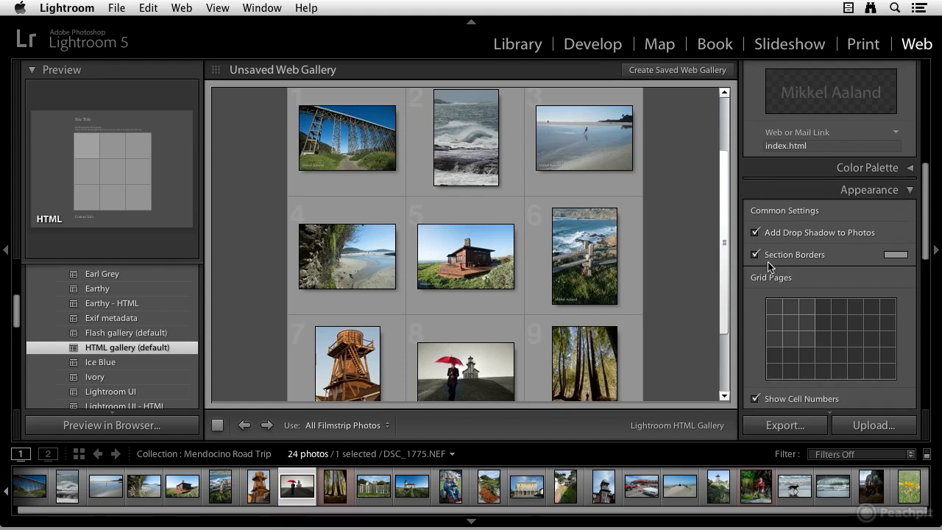
scroll(865, 260, "down", 1)
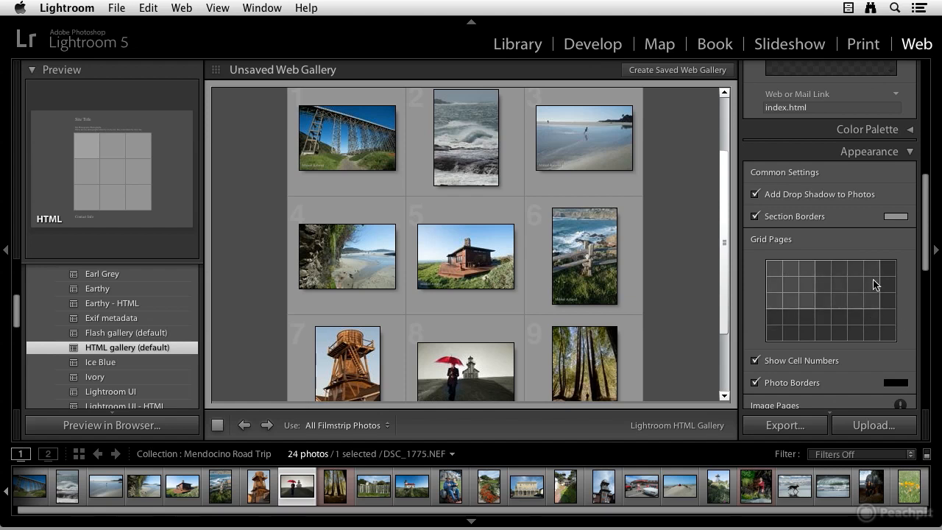
scroll(840, 294, "down", 1)
scroll(846, 272, "down", 1)
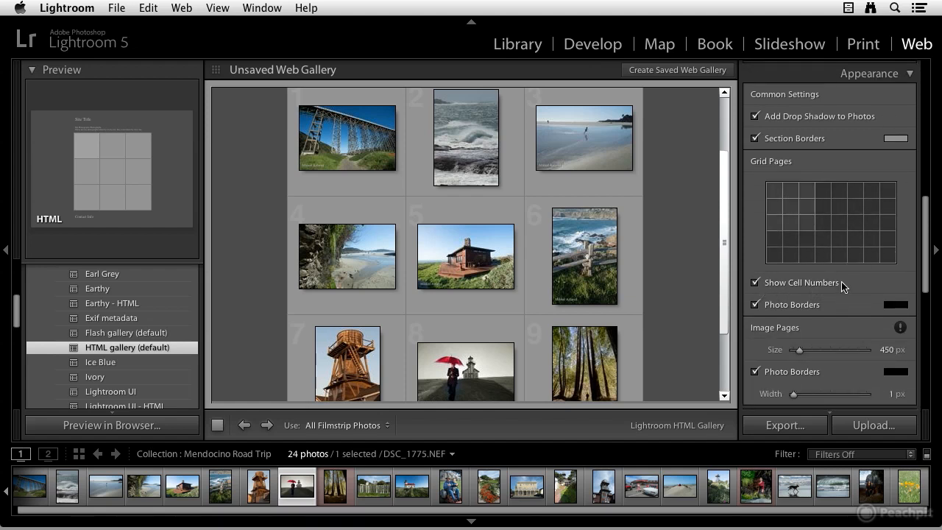
scroll(854, 313, "down", 2)
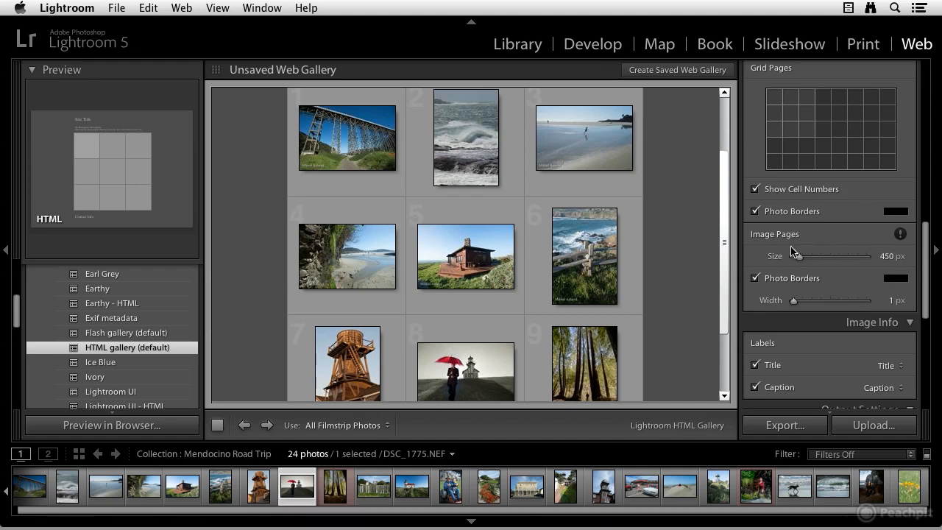
scroll(815, 292, "down", 1)
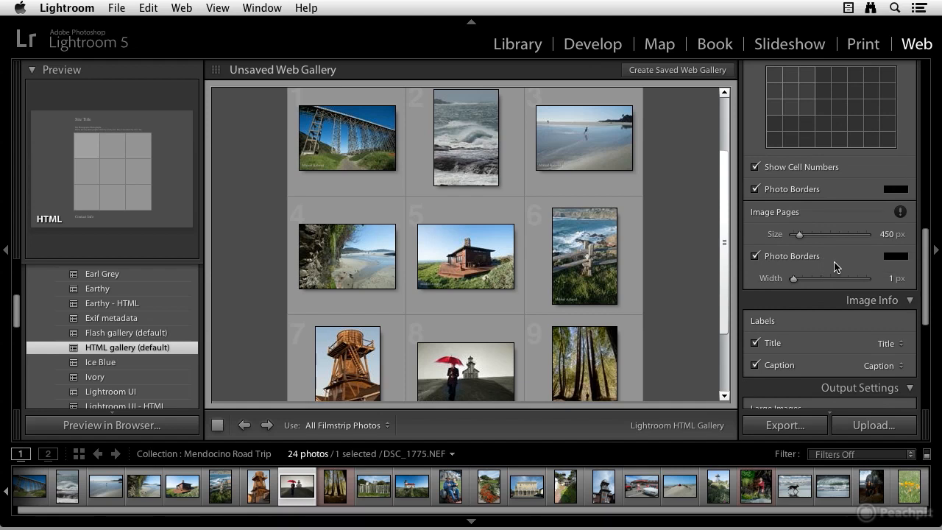
scroll(834, 266, "down", 3)
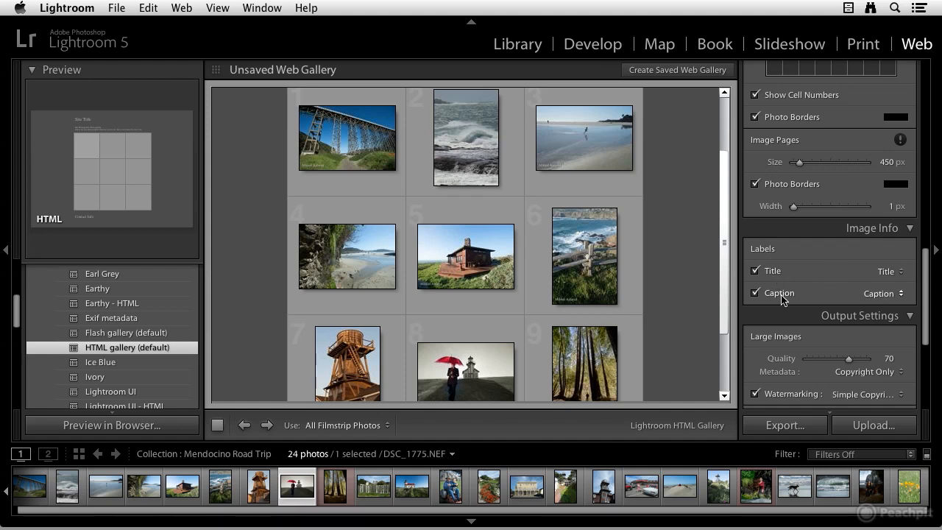
Step: Examine the choices available for the title and caption labels in the image info
scroll(825, 290, "down", 2)
left_click(901, 212)
left_click(900, 207)
left_click(903, 232)
left_click(903, 232)
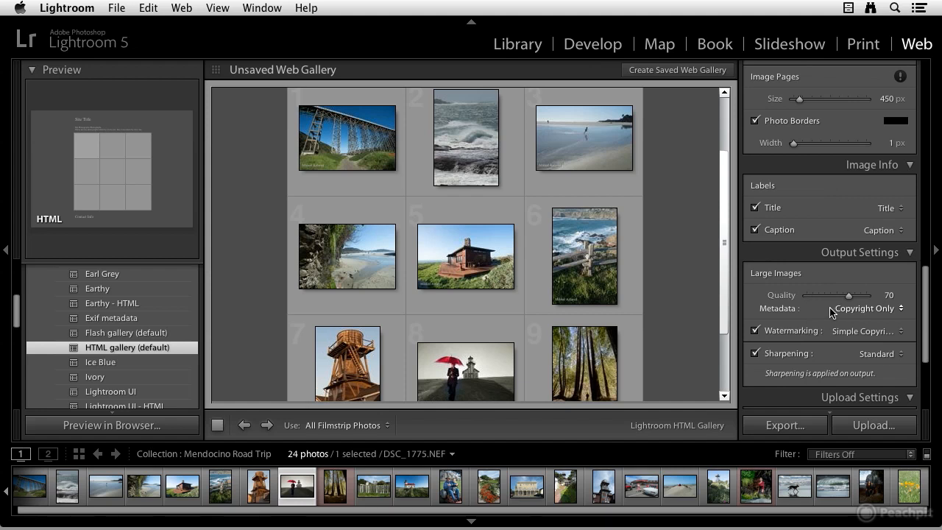
Step: Examine the metadata, watermarking and sharpening choices in the output settings for large images
scroll(831, 311, "down", 1)
left_click(869, 291)
left_click(868, 289)
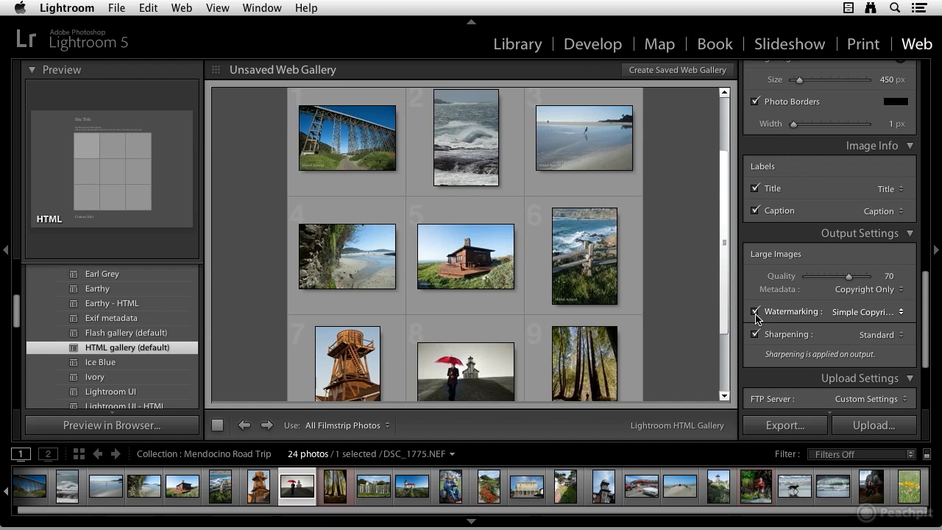
scroll(758, 317, "down", 4)
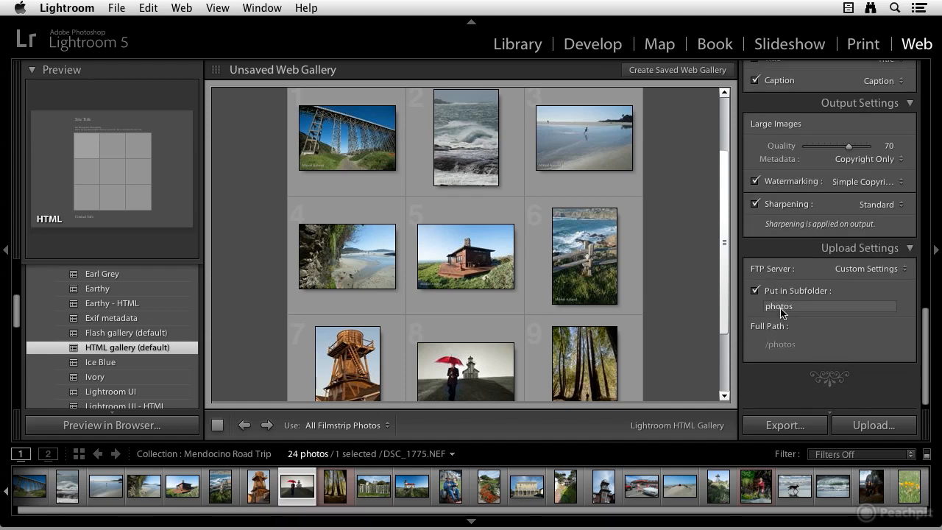
left_click(880, 207)
left_click(879, 208)
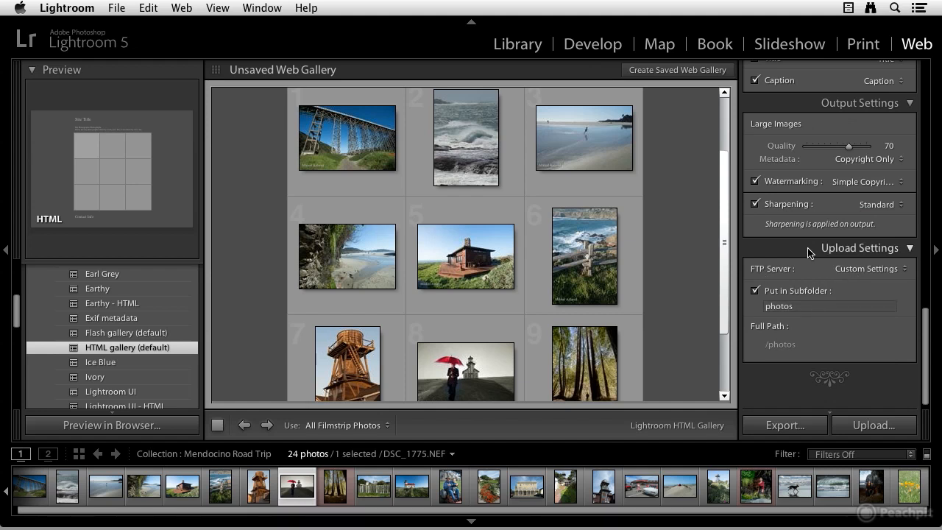
Step: Review the gallery page preview and examine the FTP file transfer configuration for uploading it
scroll(809, 251, "up", 10)
scroll(810, 250, "up", 10)
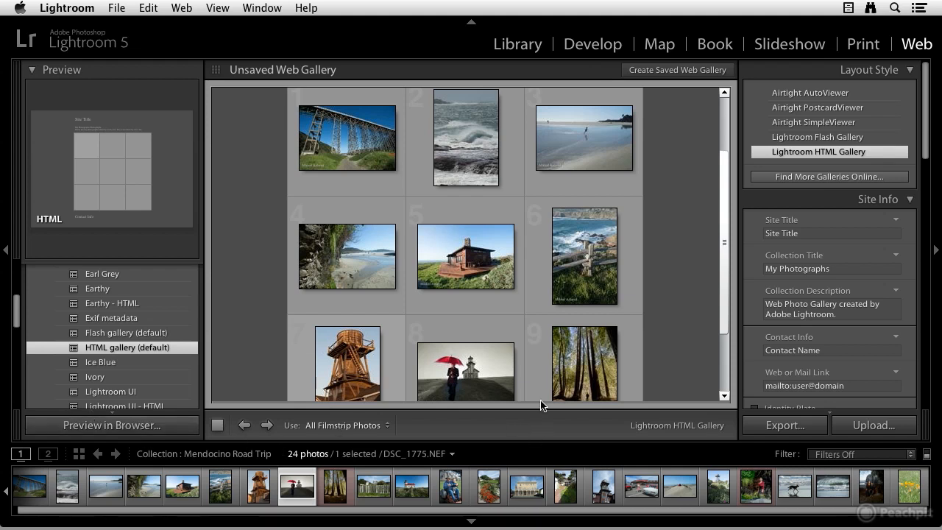
scroll(678, 290, "down", 3)
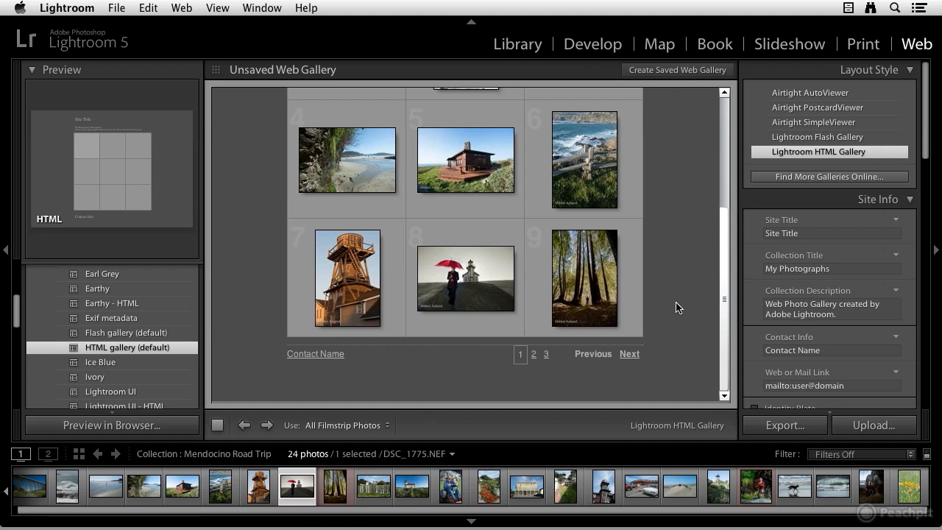
scroll(800, 310, "down", 3)
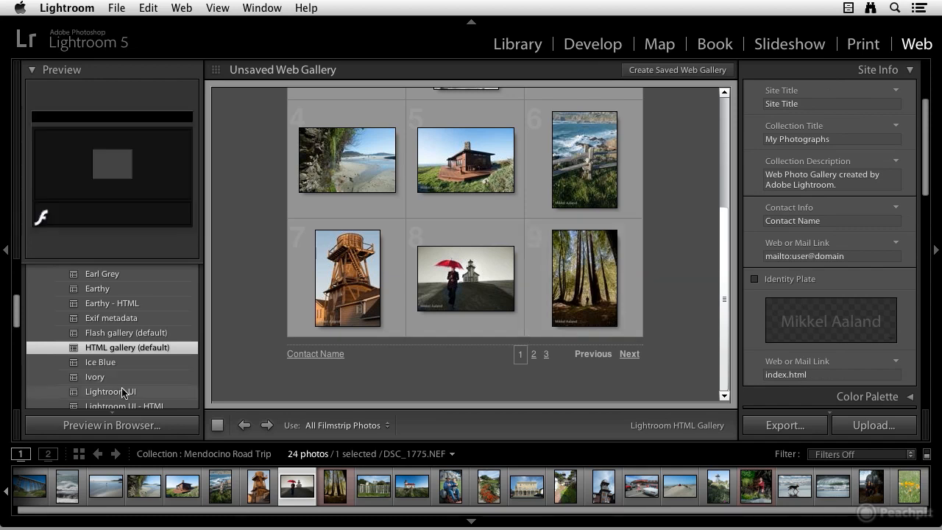
scroll(859, 322, "down", 8)
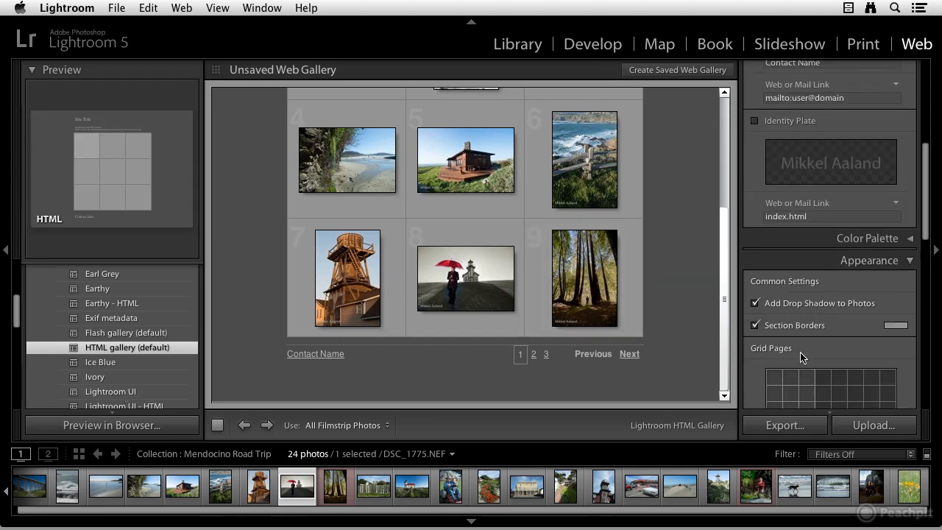
scroll(859, 320, "down", 10)
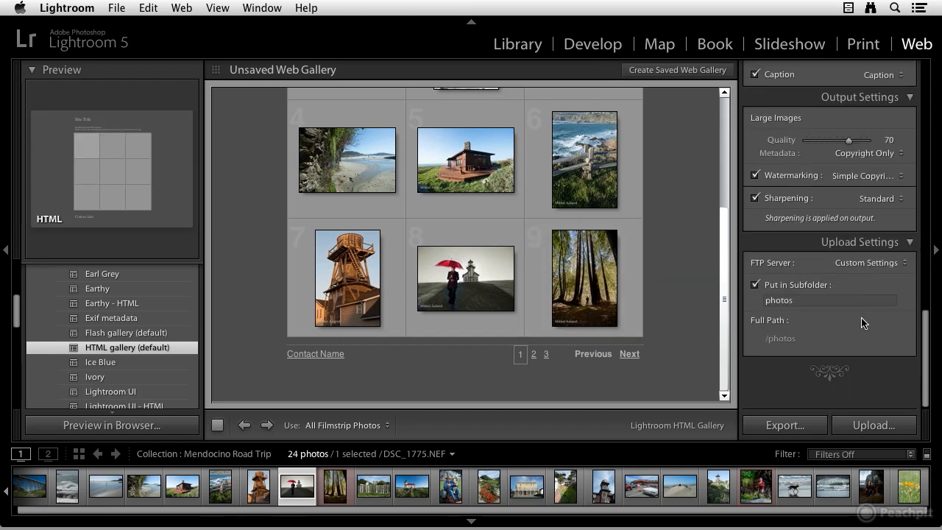
left_click(898, 264)
left_click(893, 285)
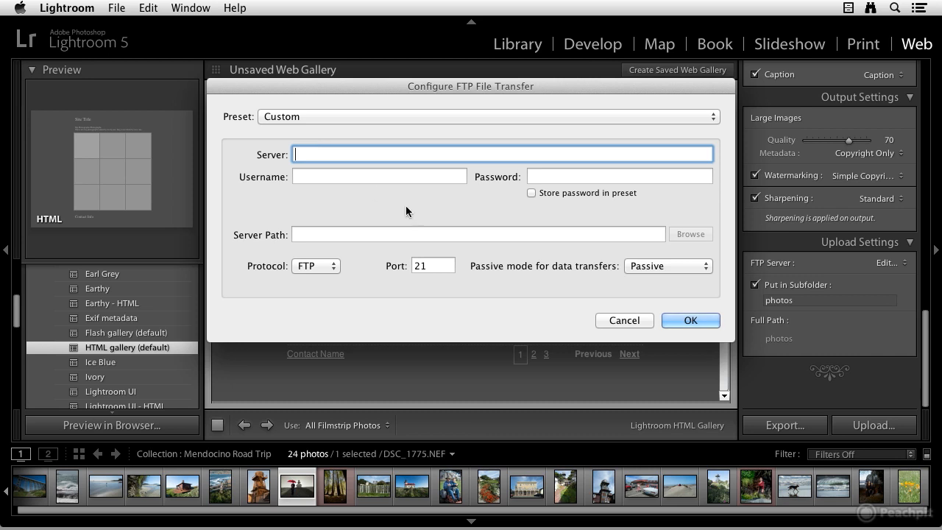
left_click(622, 320)
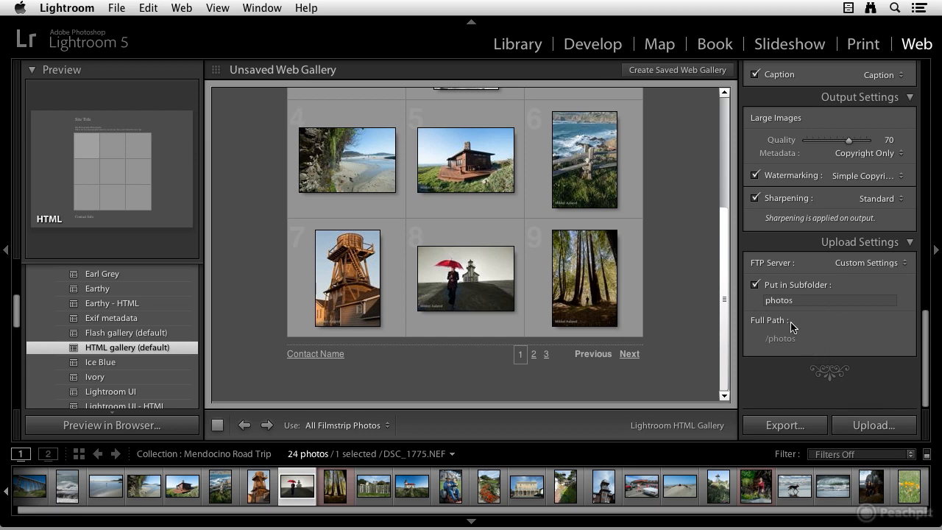
Step: Check the save options for exporting the web gallery to disk, without exporting it
left_click(786, 425)
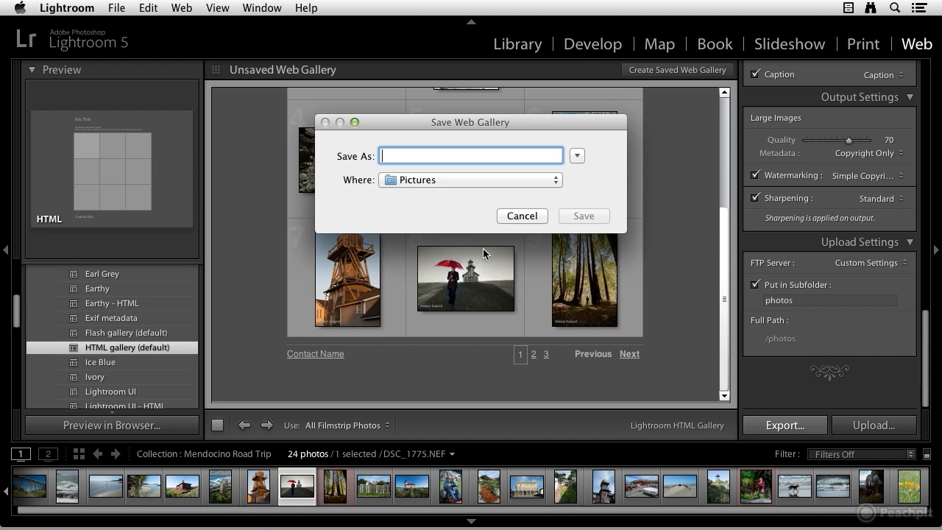
left_click(525, 216)
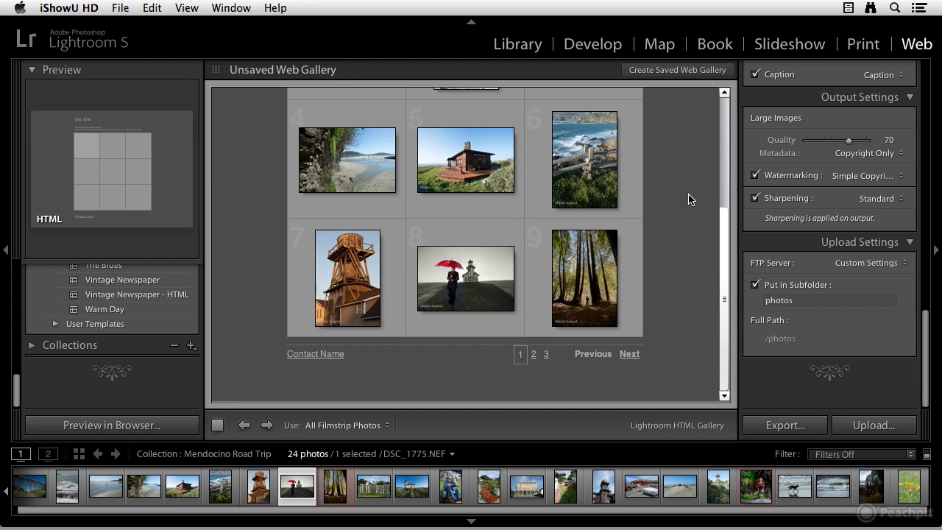
Step: Save the web gallery as Mendocino inside the Mendocino Road Trip collection, without making virtual copies
left_click(672, 71)
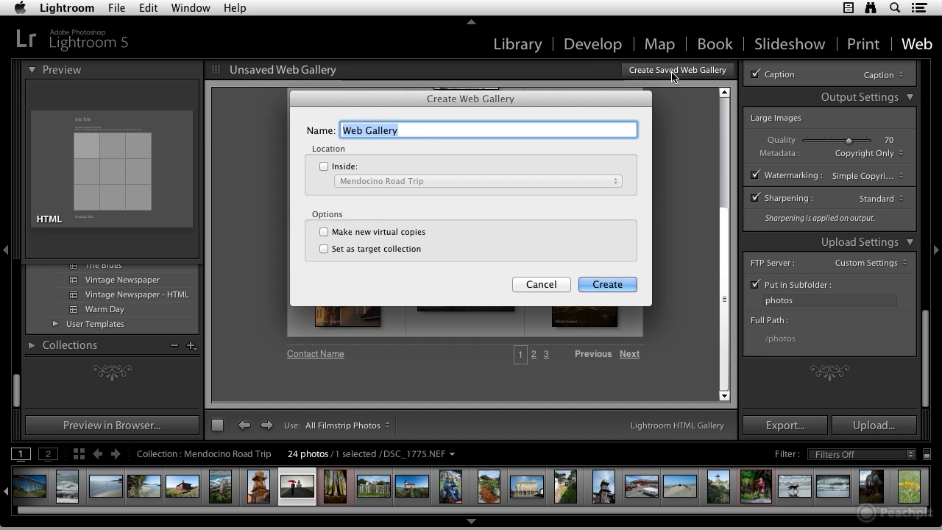
type("Mendocino")
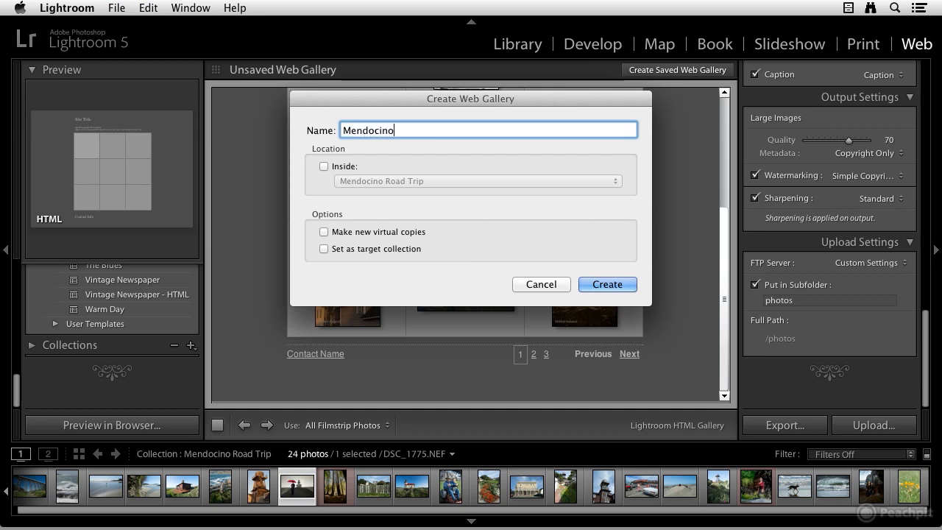
left_click(324, 166)
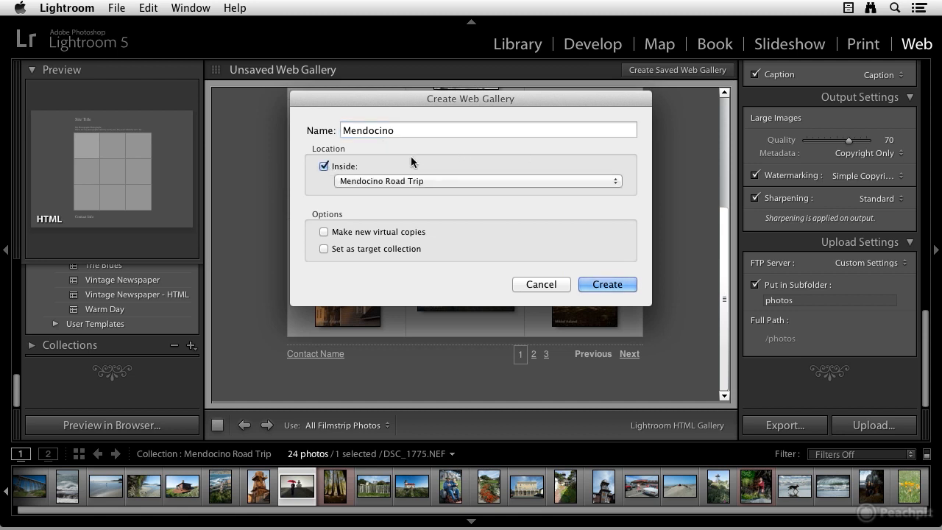
left_click(612, 286)
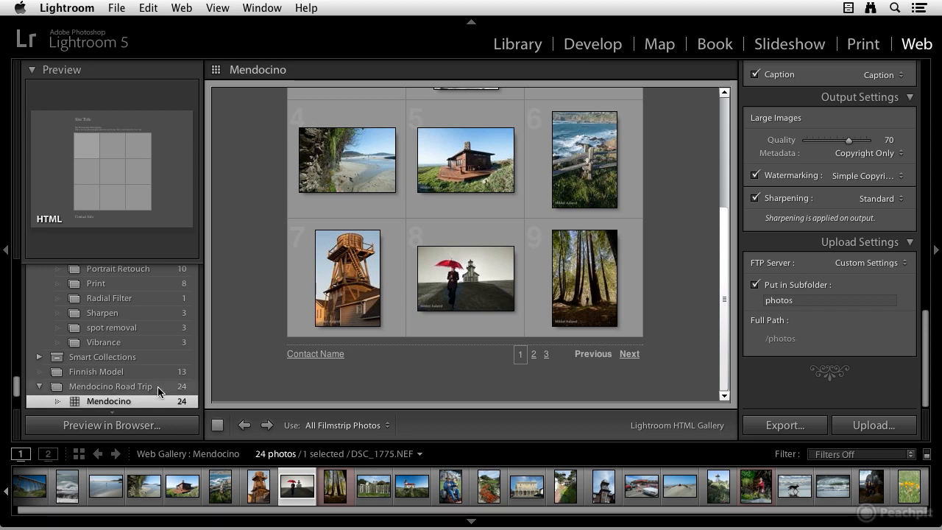
Step: Switch to the Library grid, reopen the saved Mendocino gallery from its collection entry, and review its page preview
key("g")
scroll(131, 352, "down", 3)
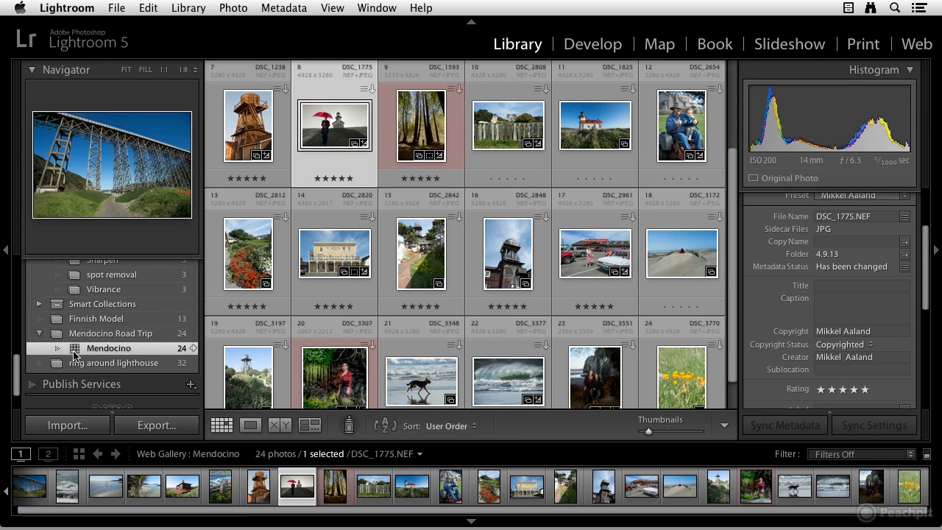
left_click(195, 349)
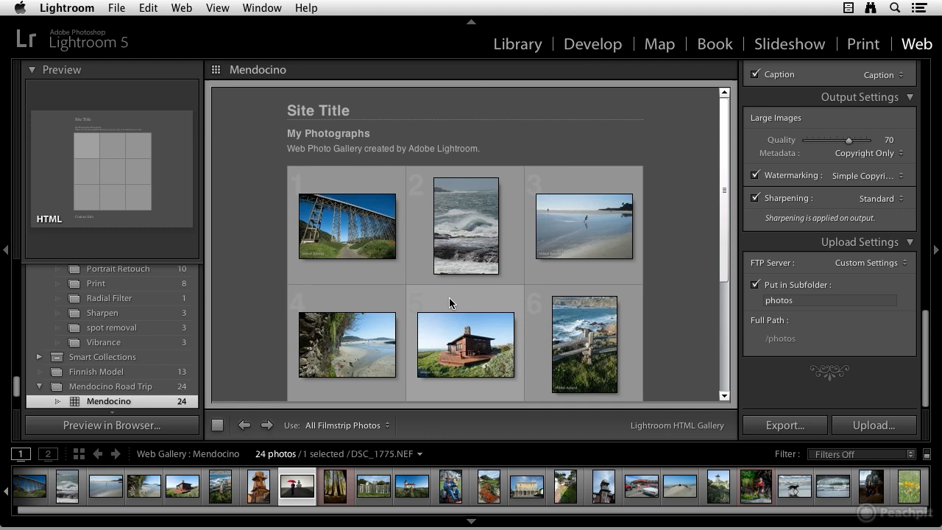
scroll(530, 285, "down", 3)
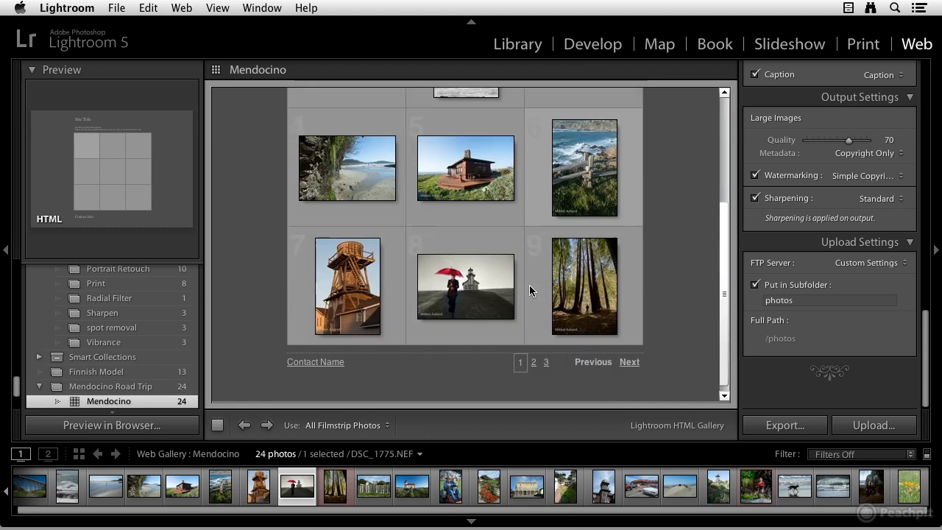